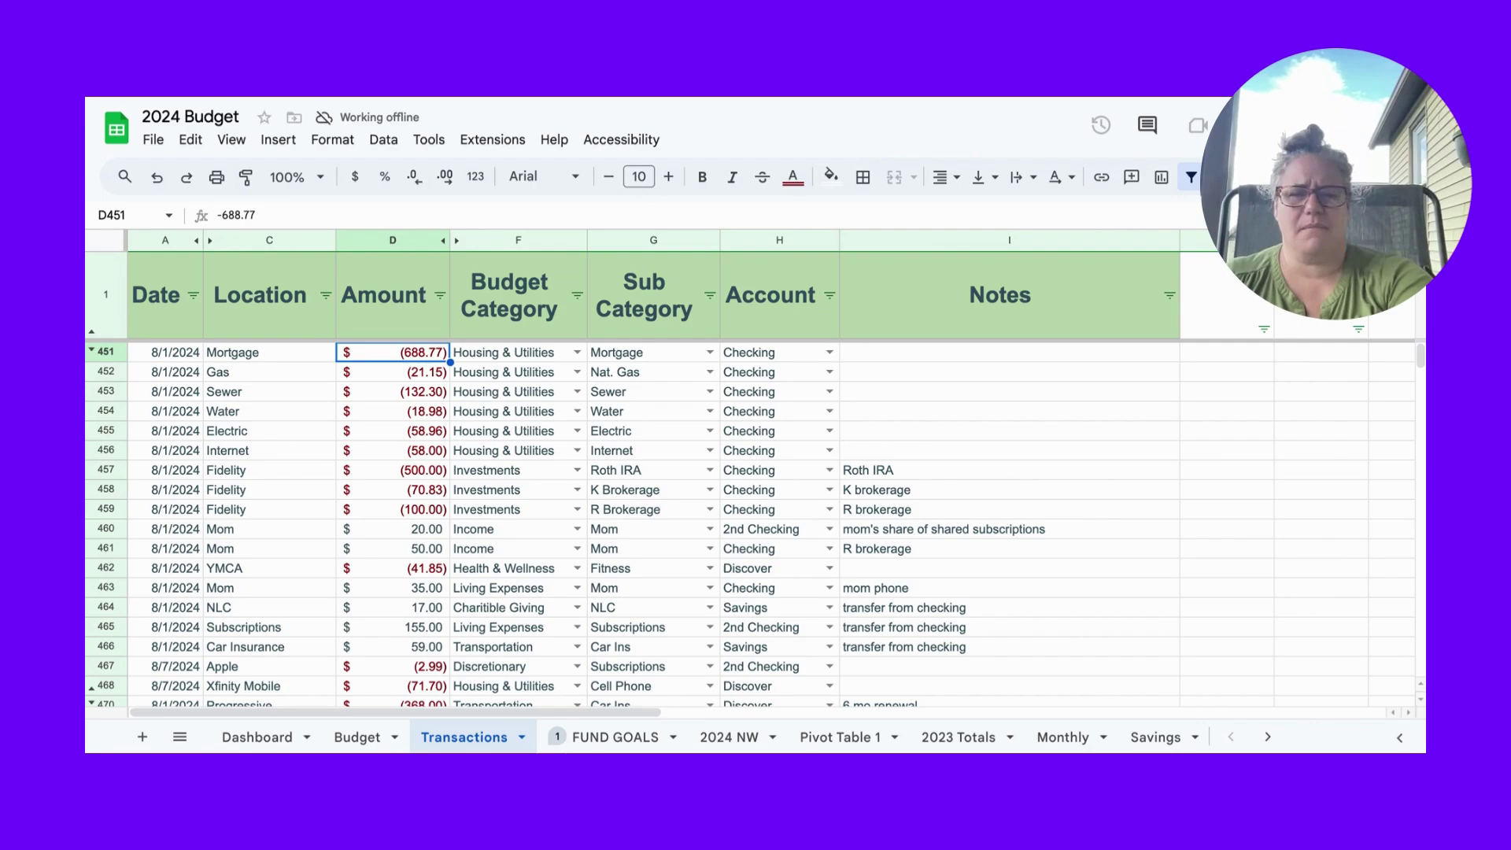
Check the Aug 1 Gas (21.15) and Sewer (132.30) amounts in the Amount column.
click(393, 371)
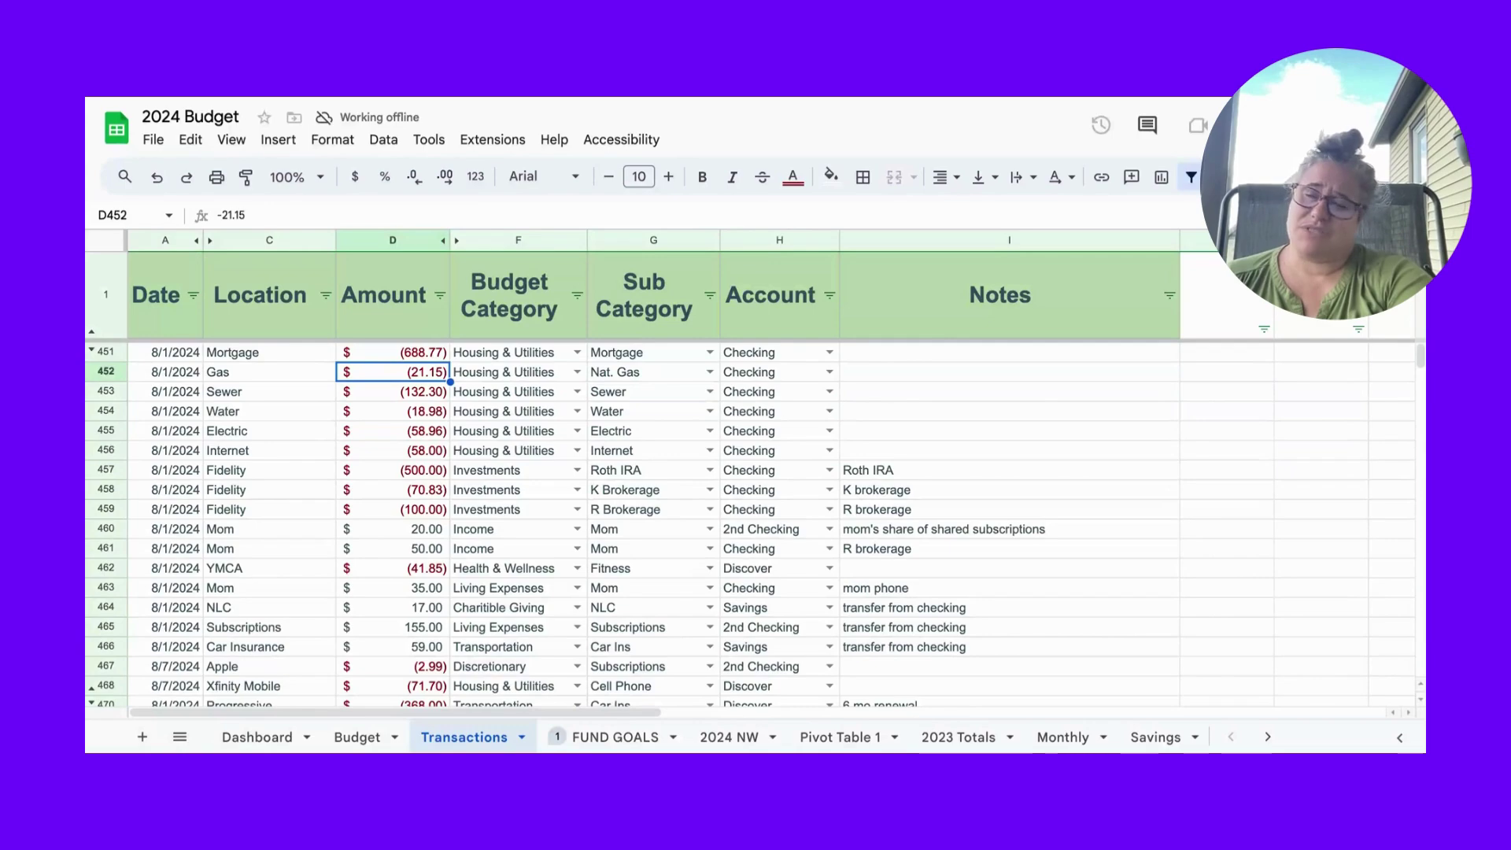
key(Down)
click(393, 371)
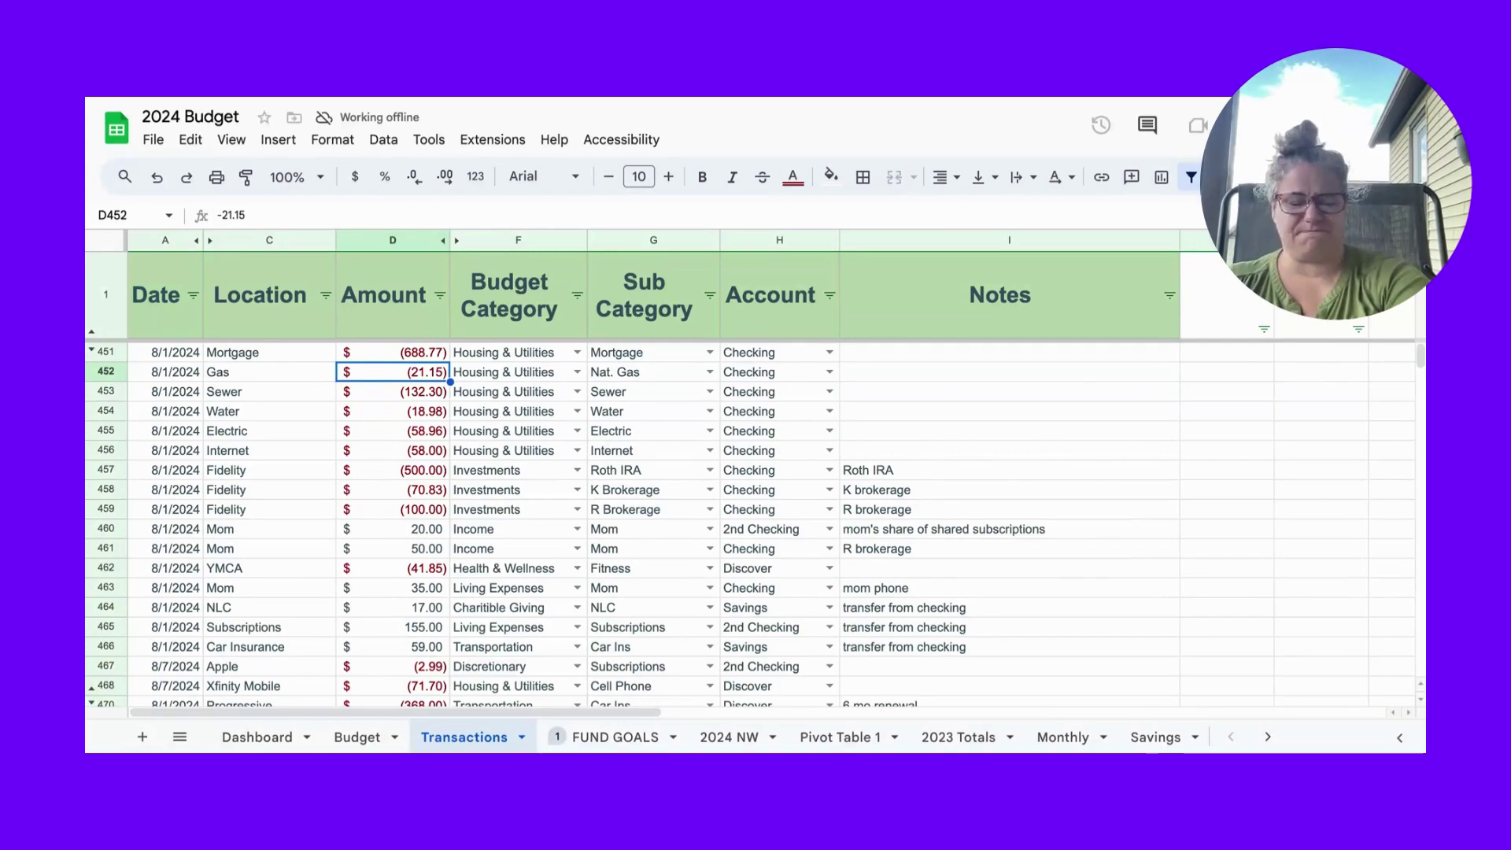
click(394, 391)
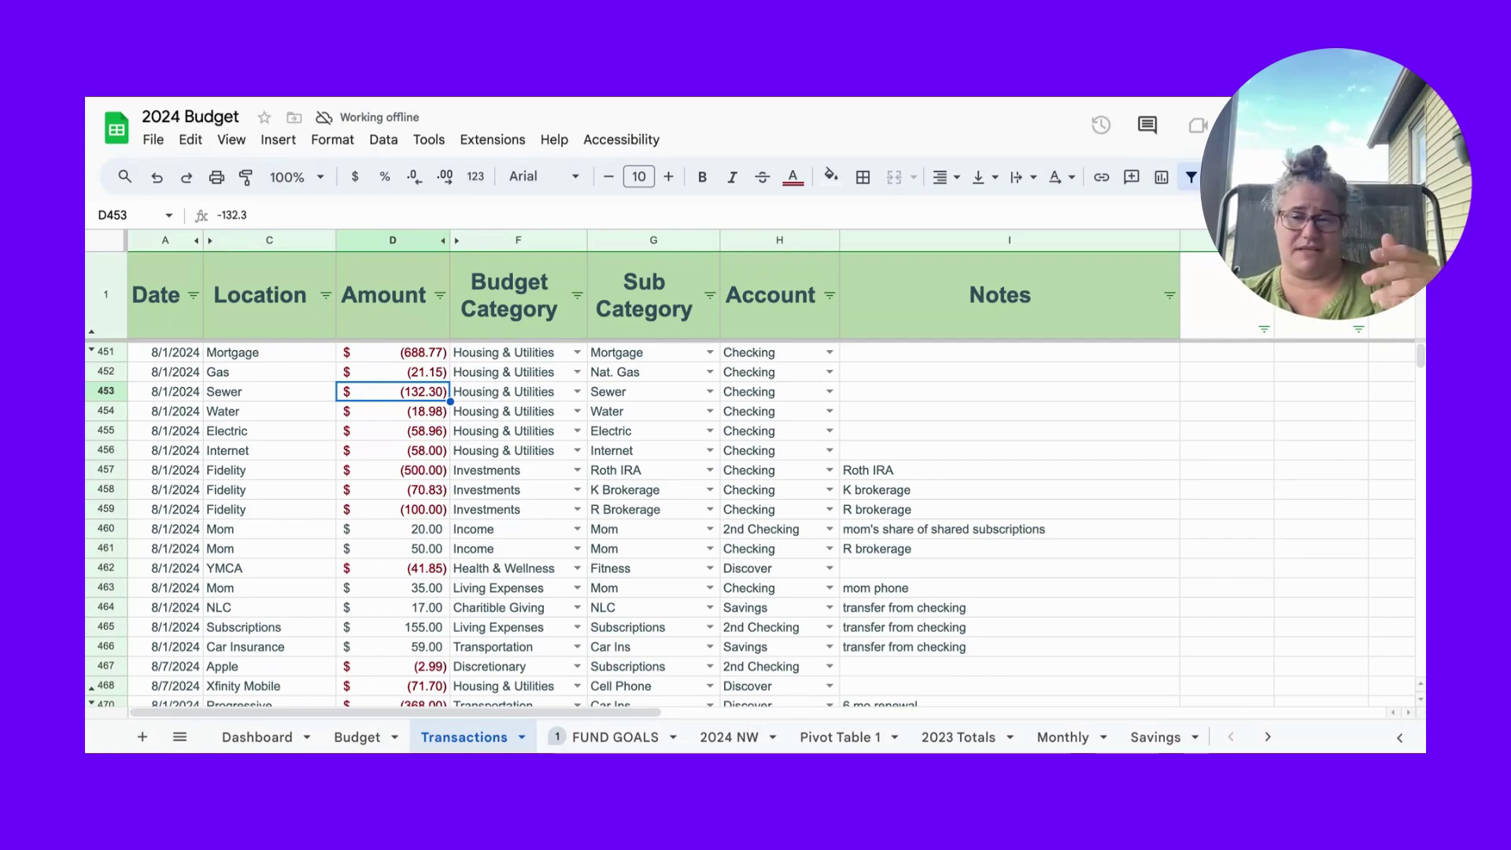
key(Down)
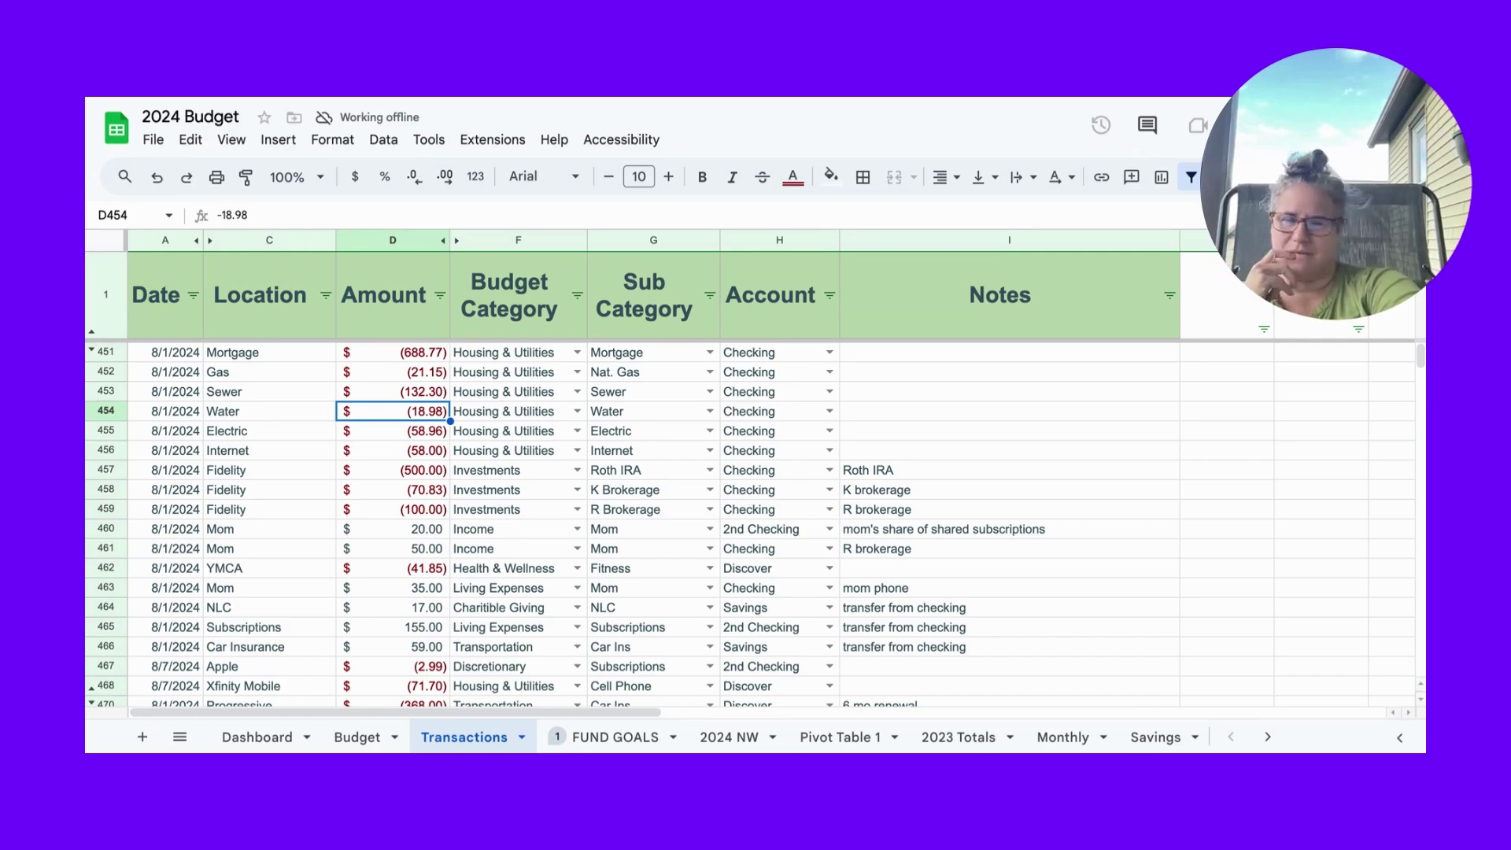
click(393, 430)
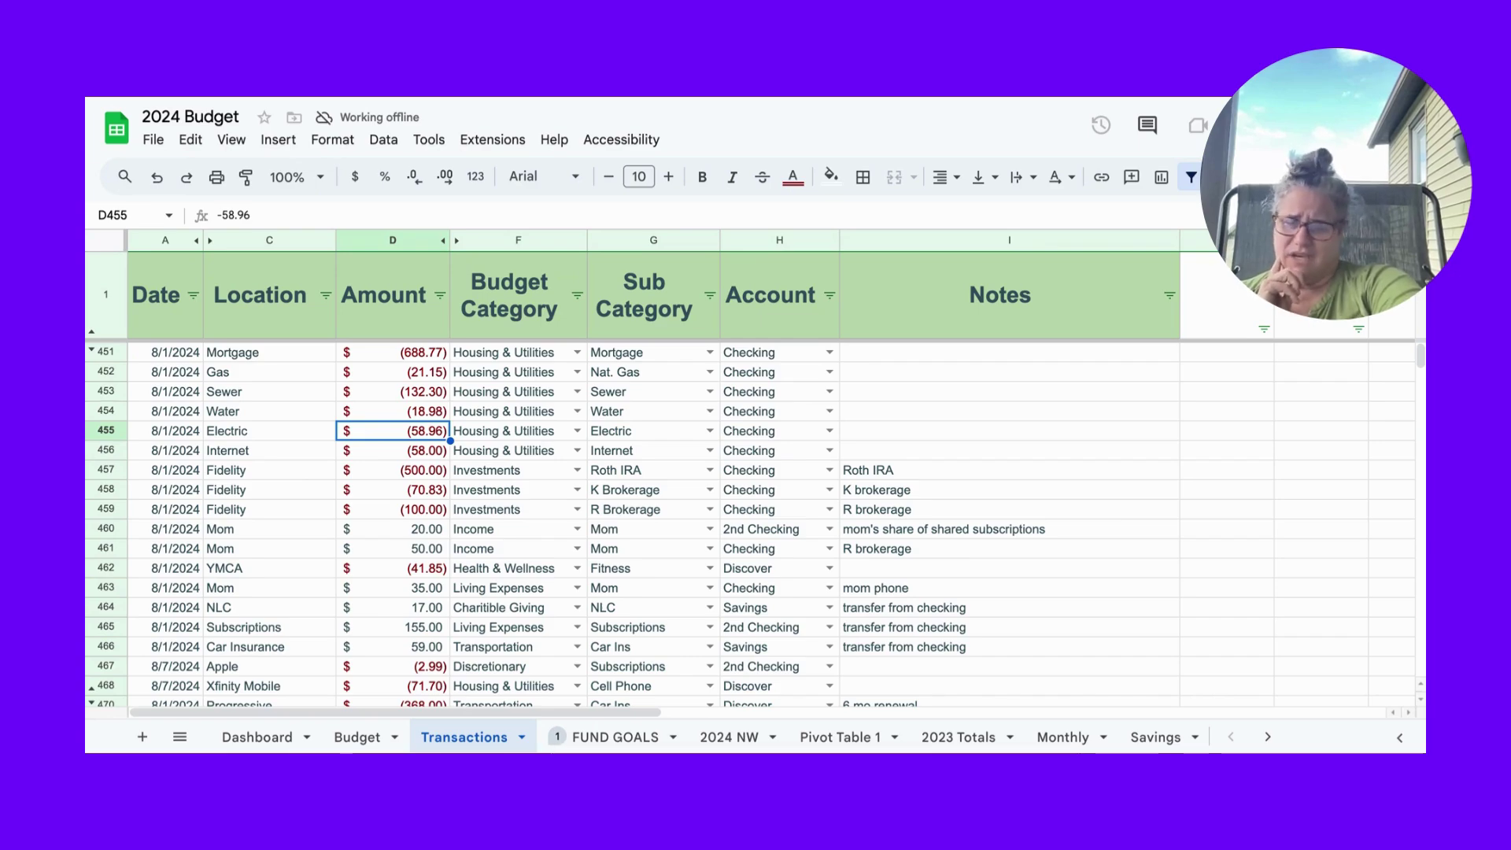
click(393, 451)
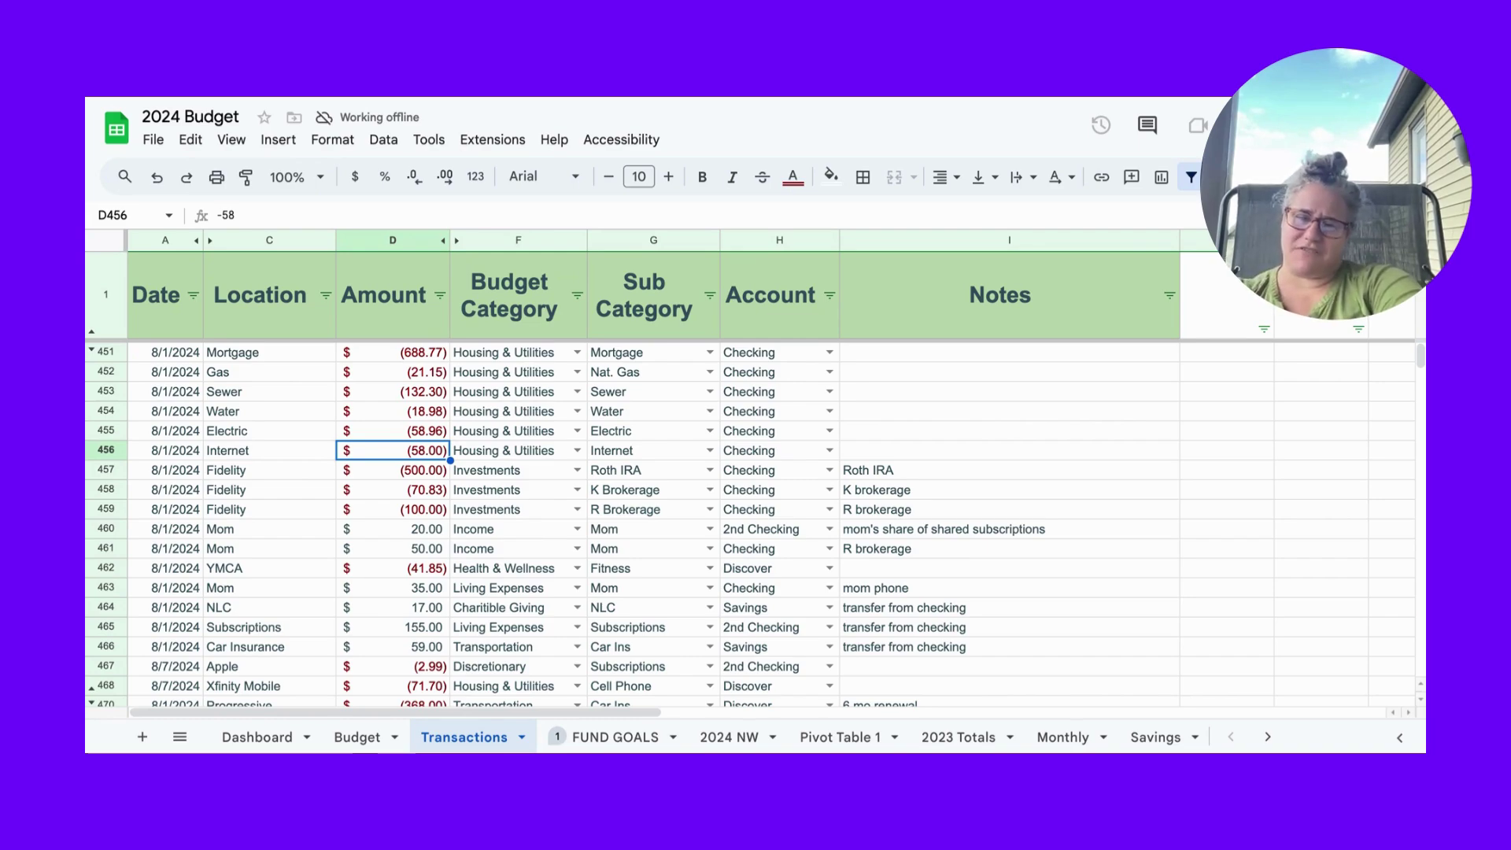
click(393, 470)
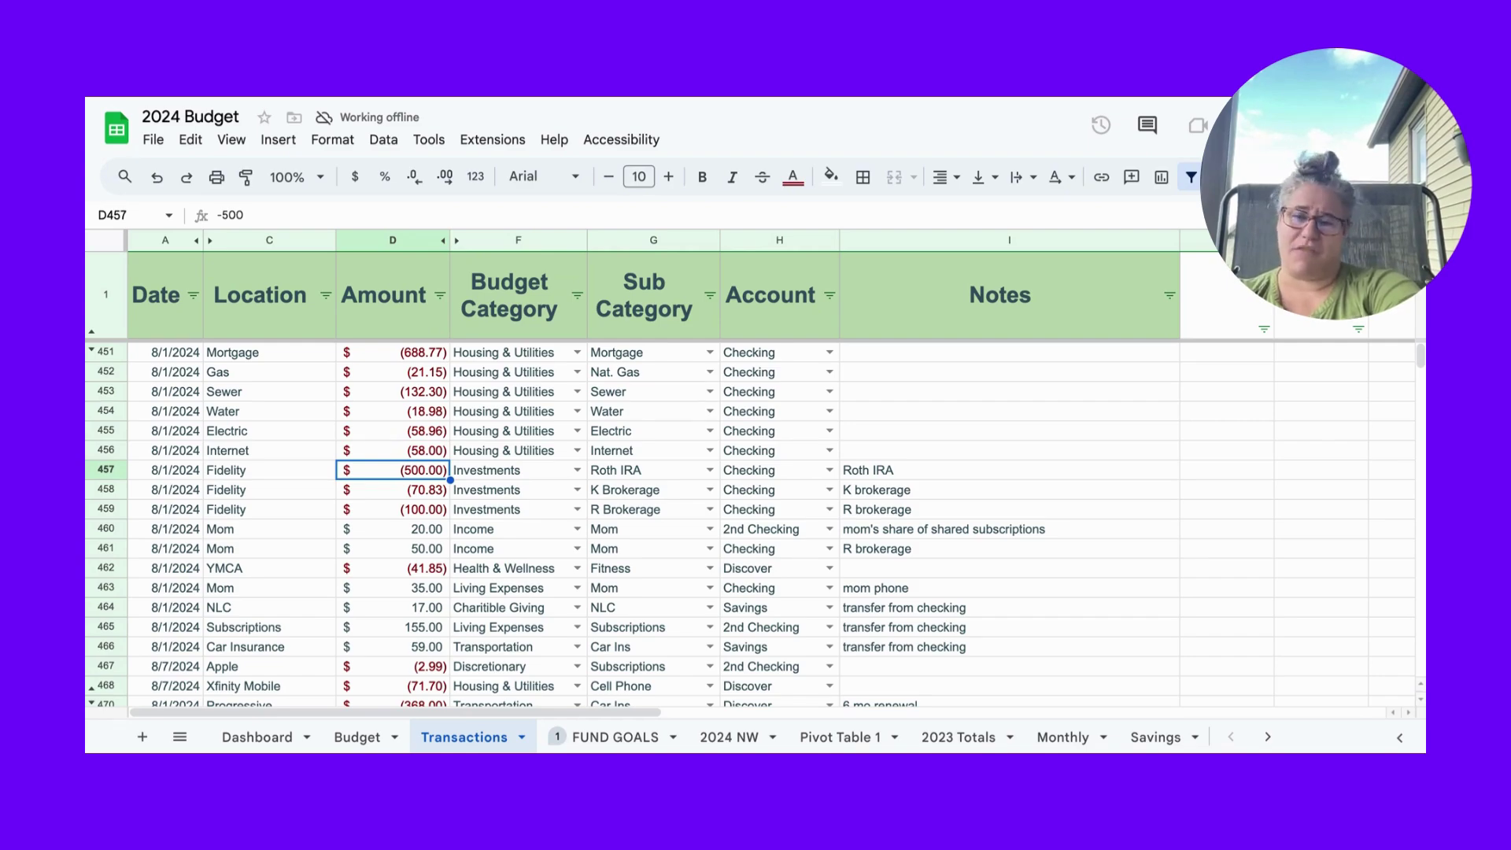
click(394, 490)
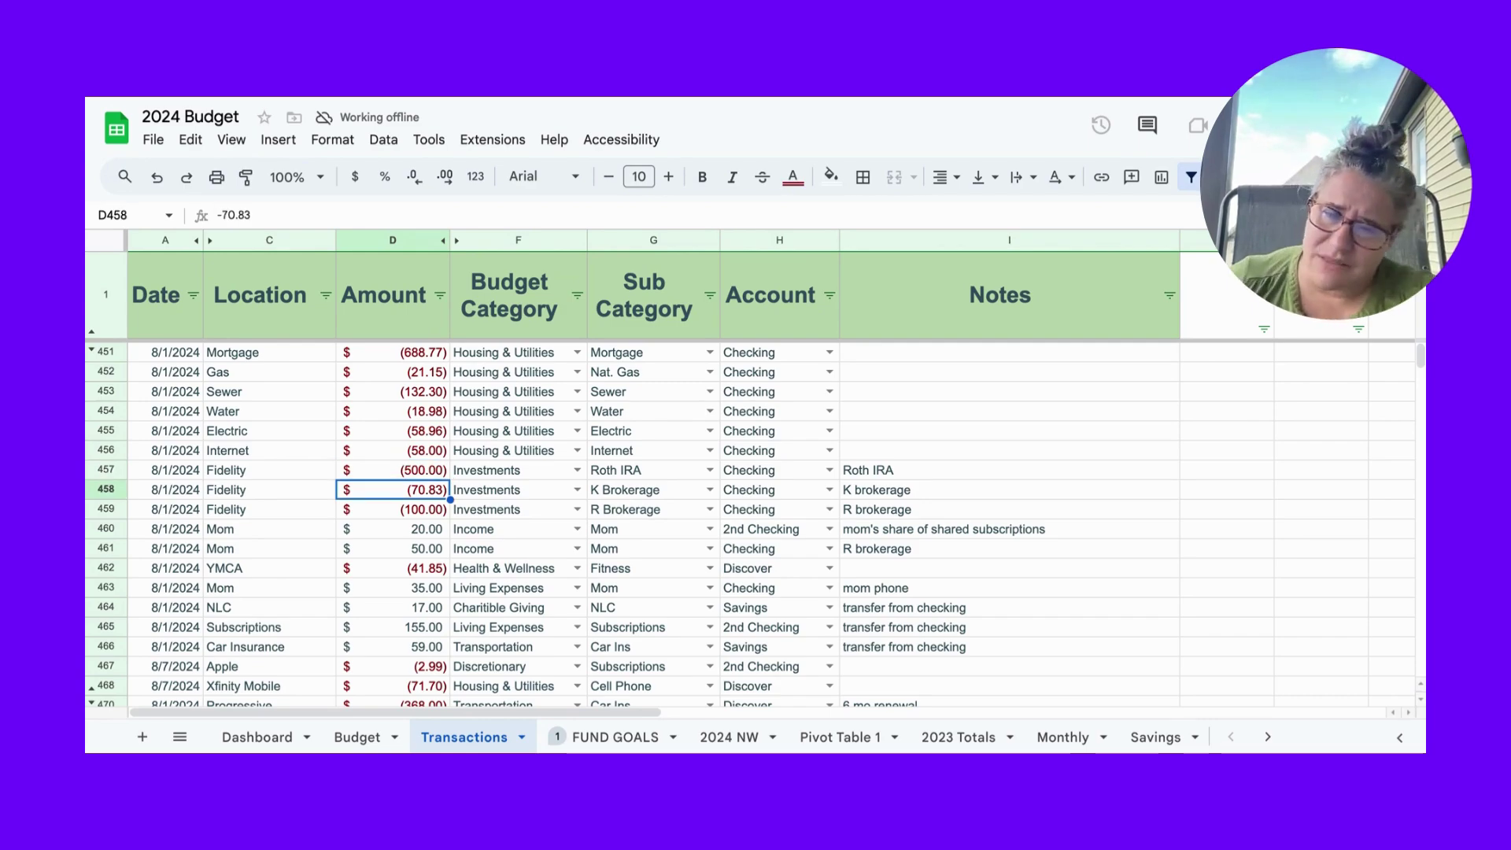
click(394, 510)
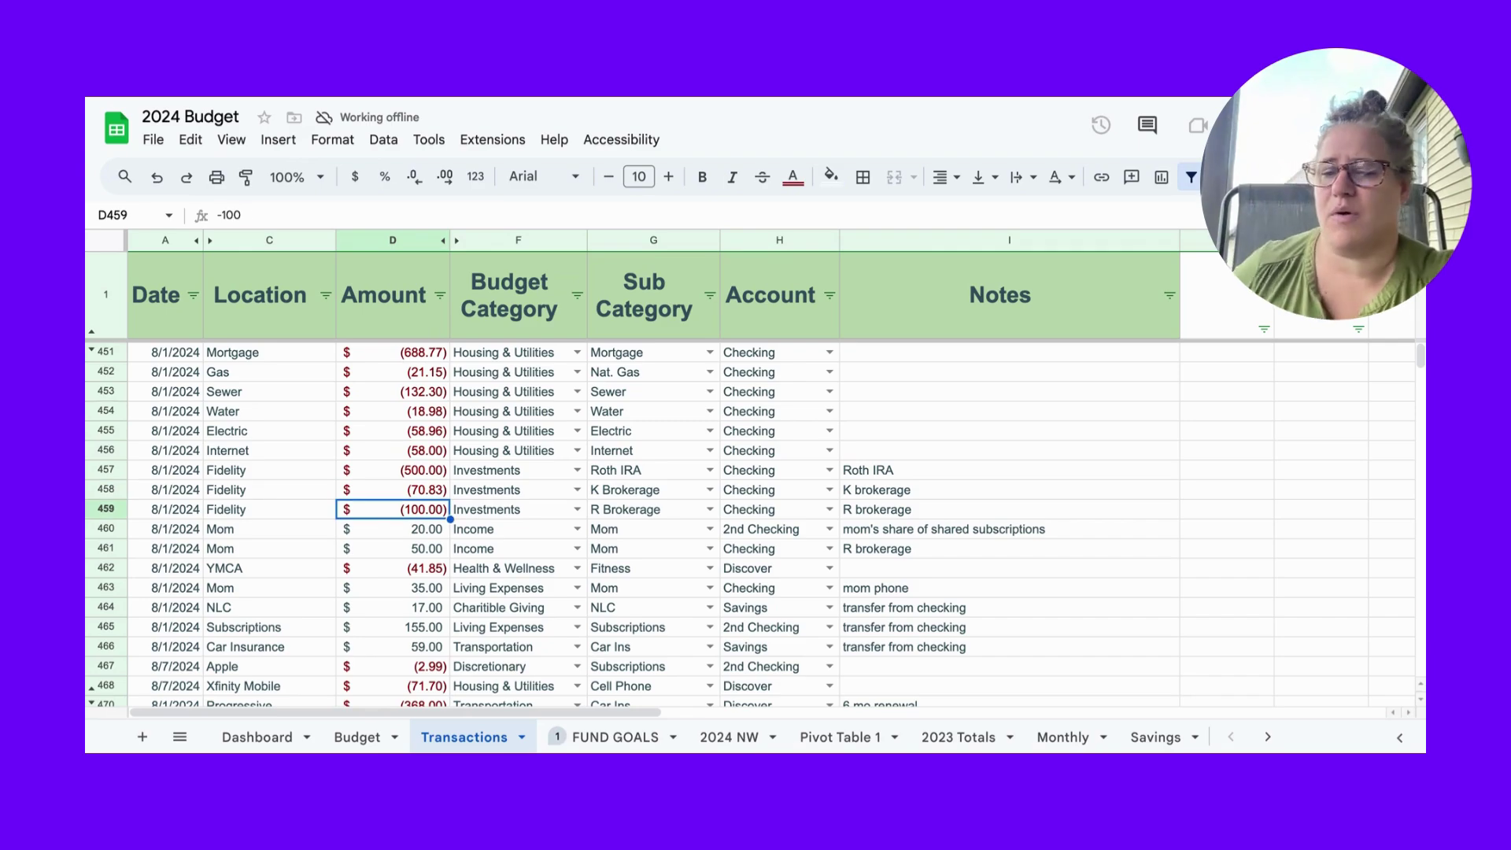
click(394, 529)
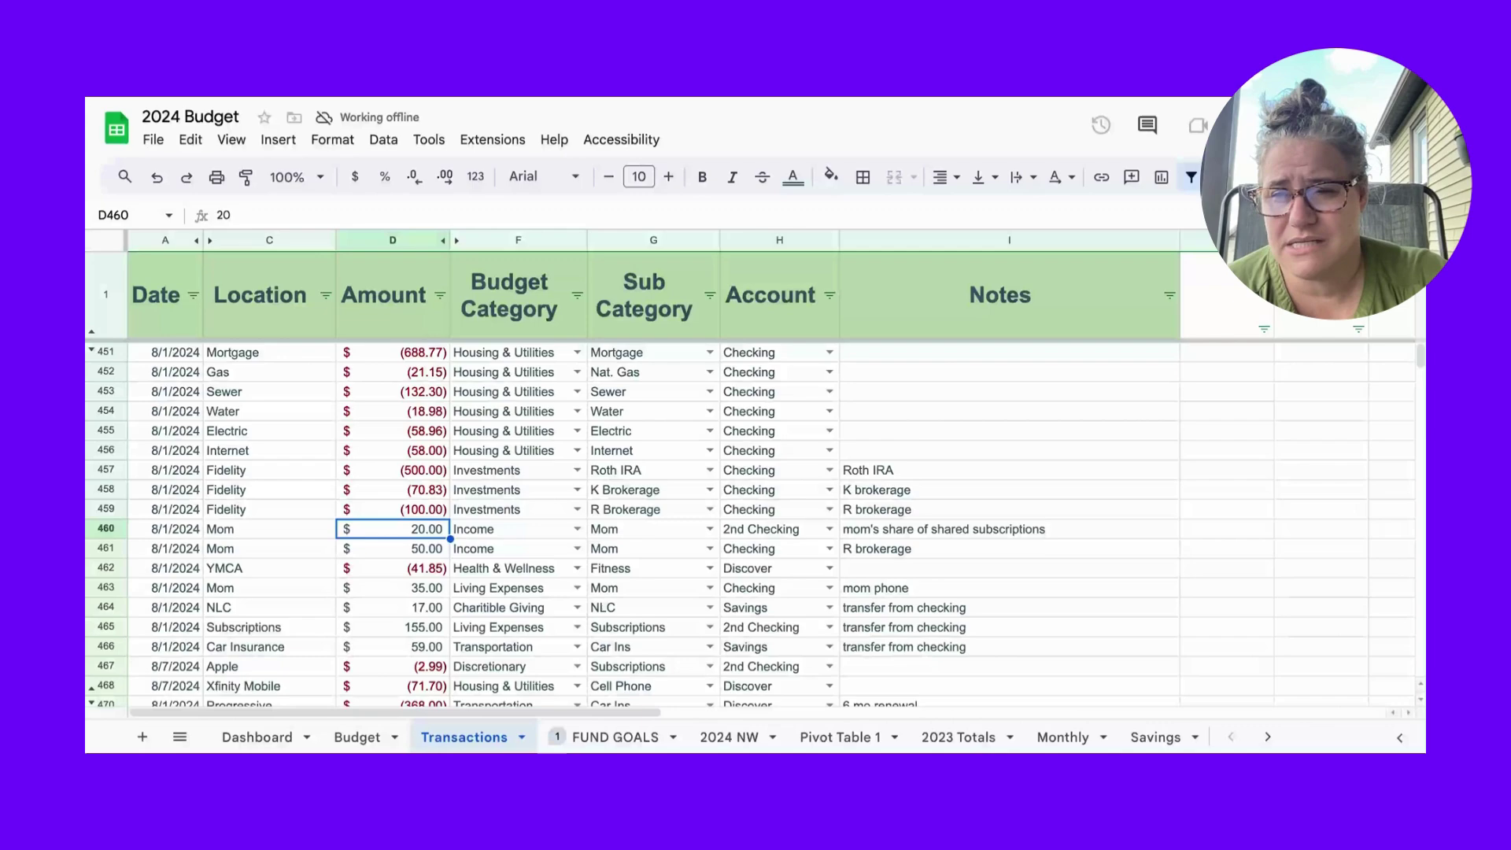
click(394, 549)
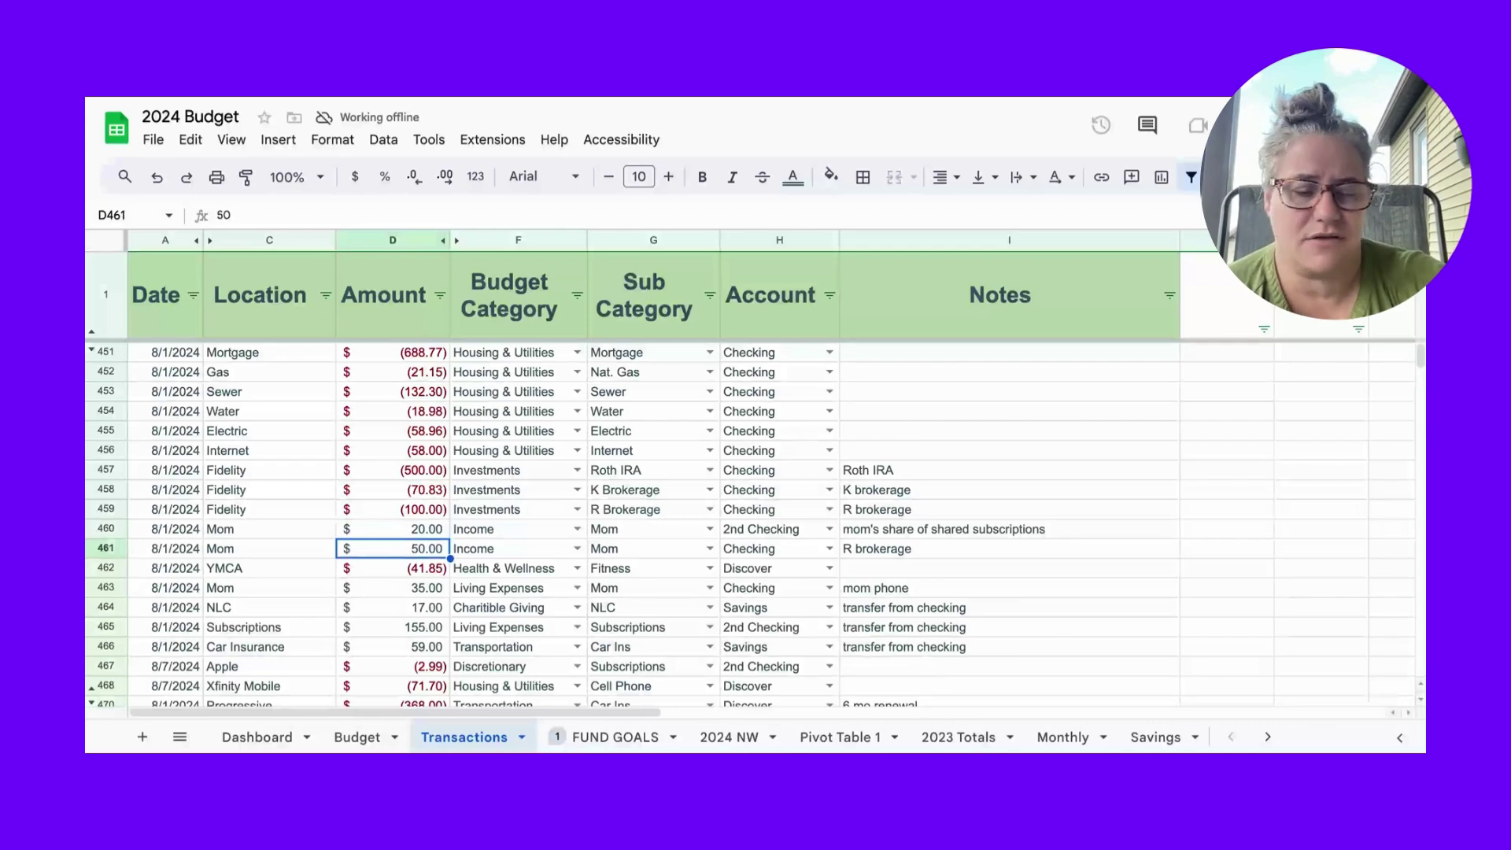
click(394, 569)
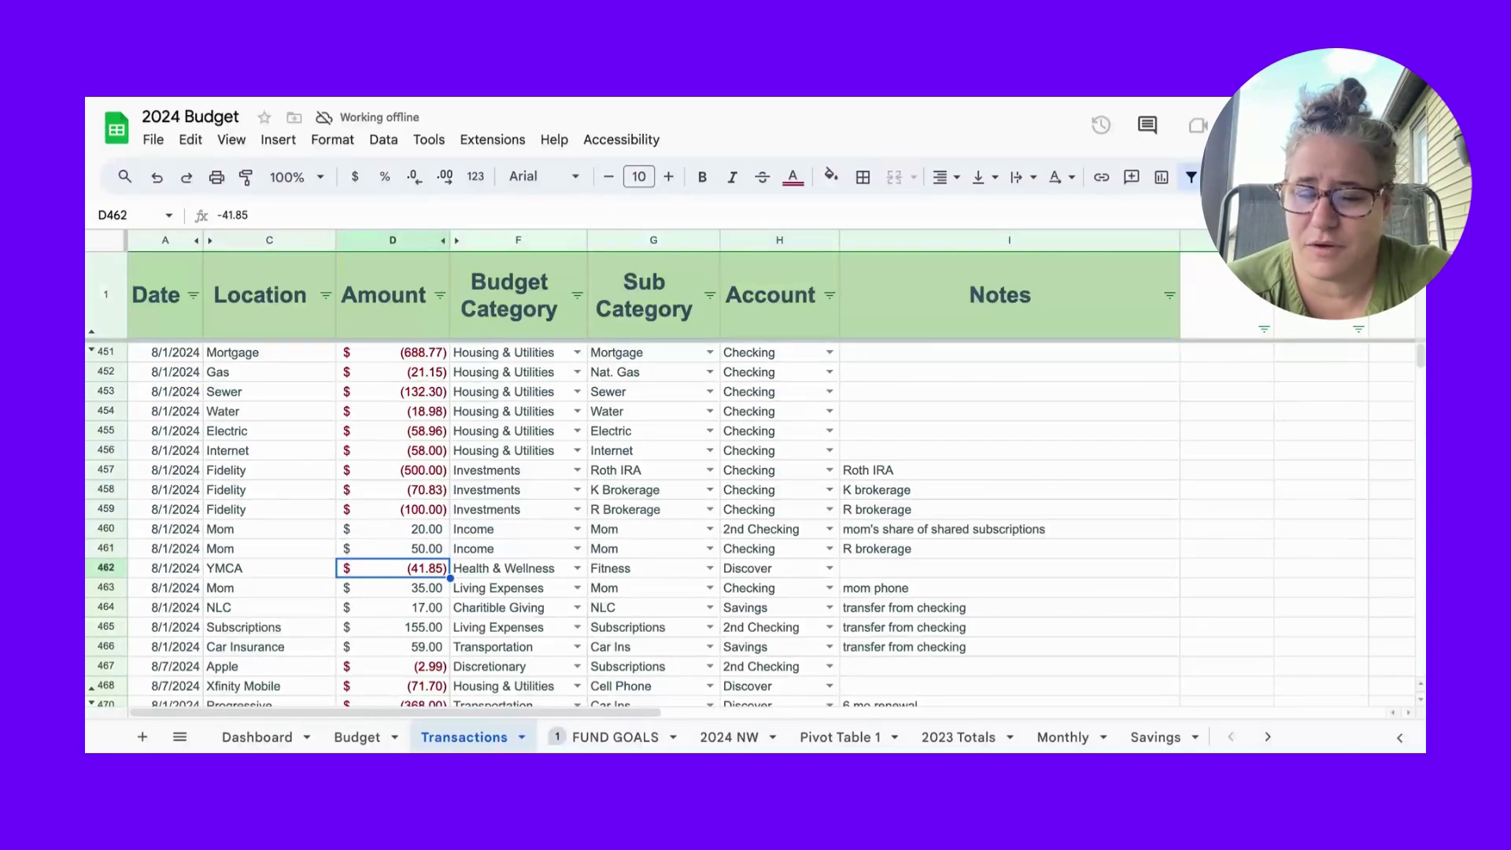
click(393, 588)
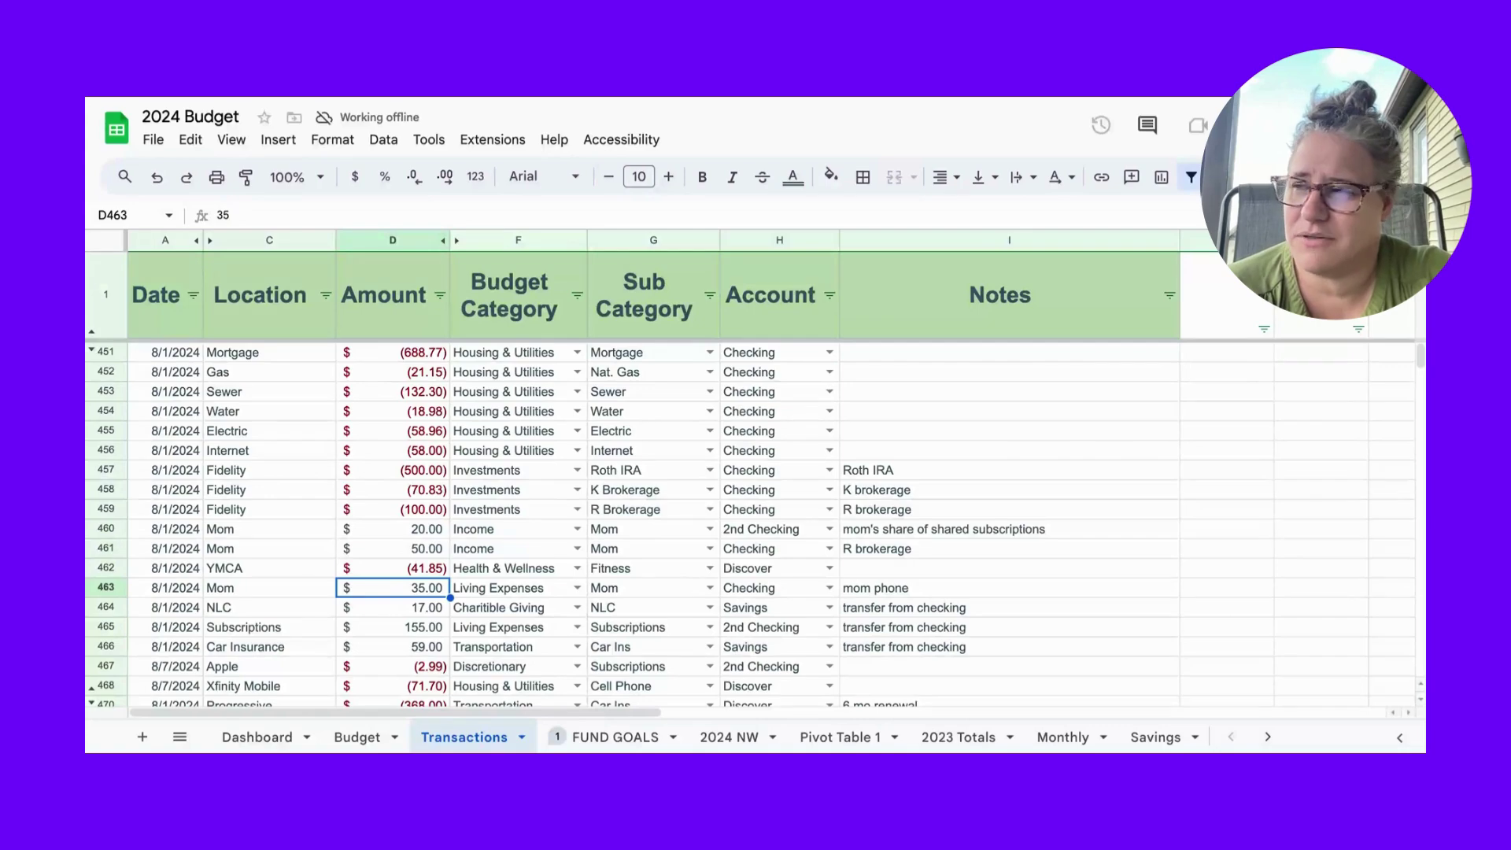
click(394, 568)
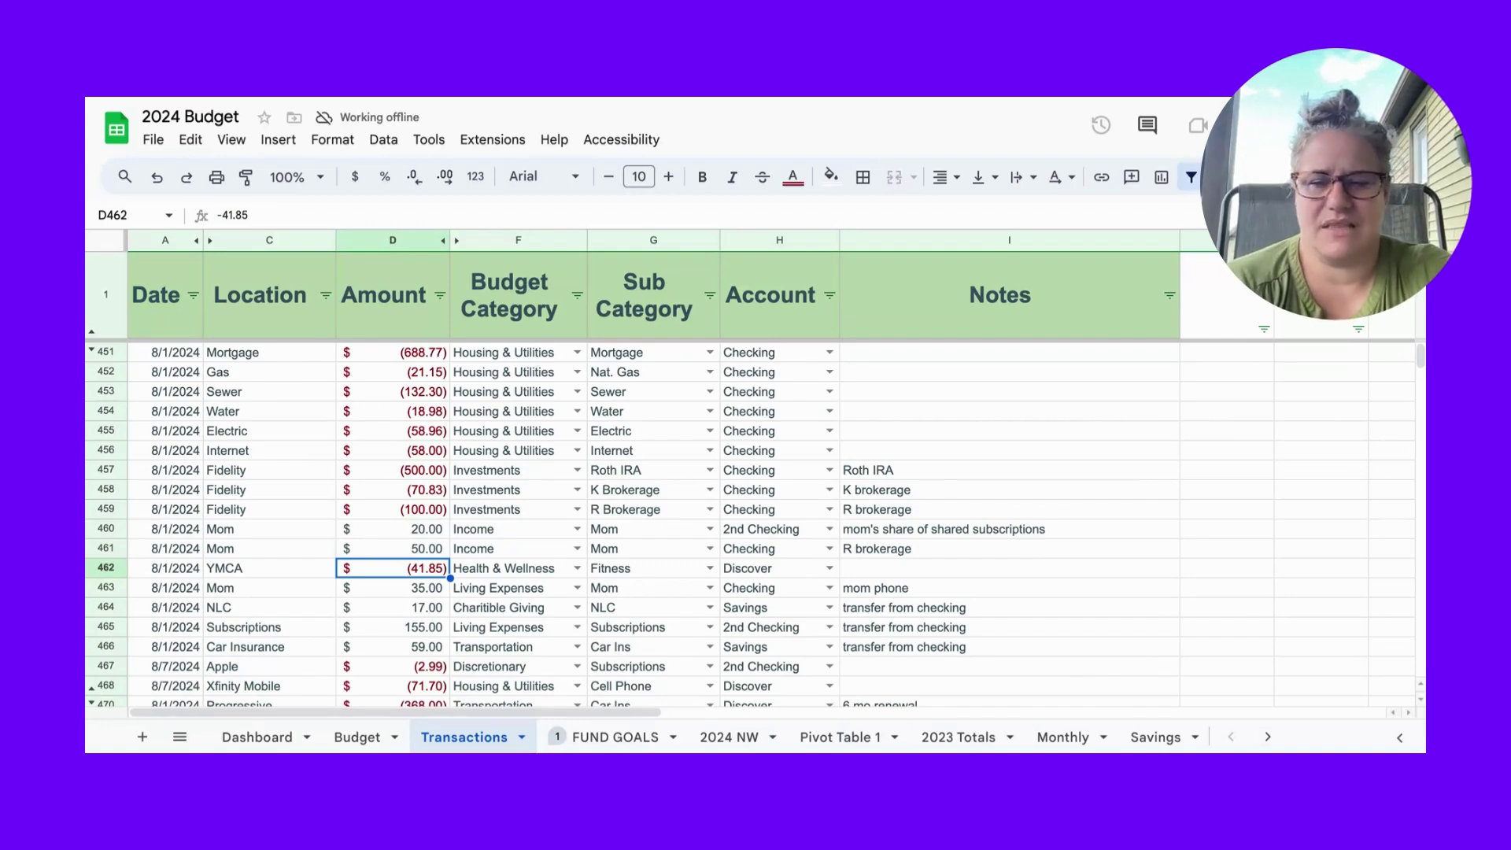
click(393, 588)
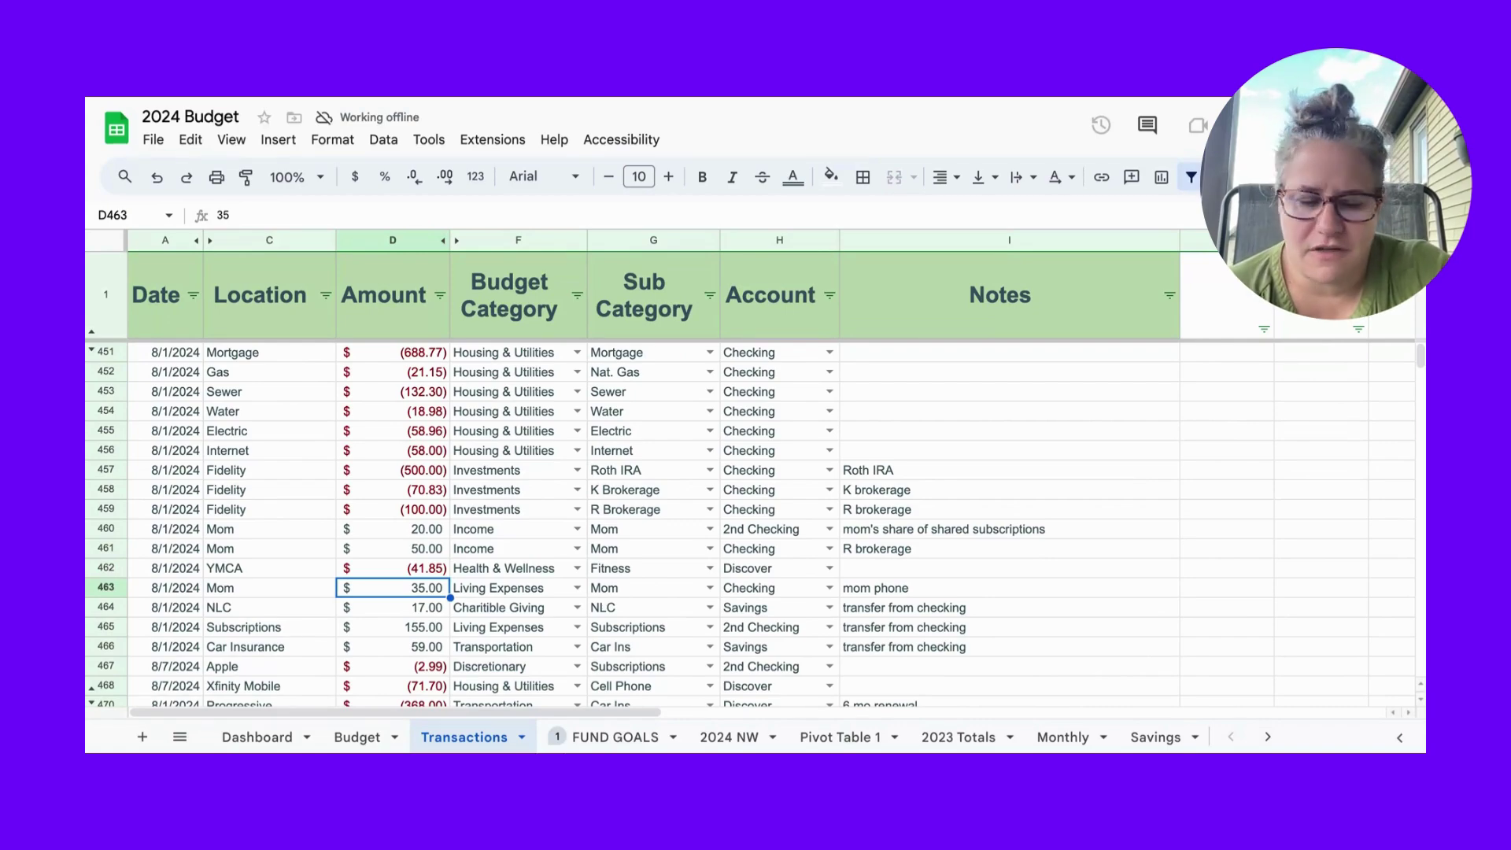
click(393, 608)
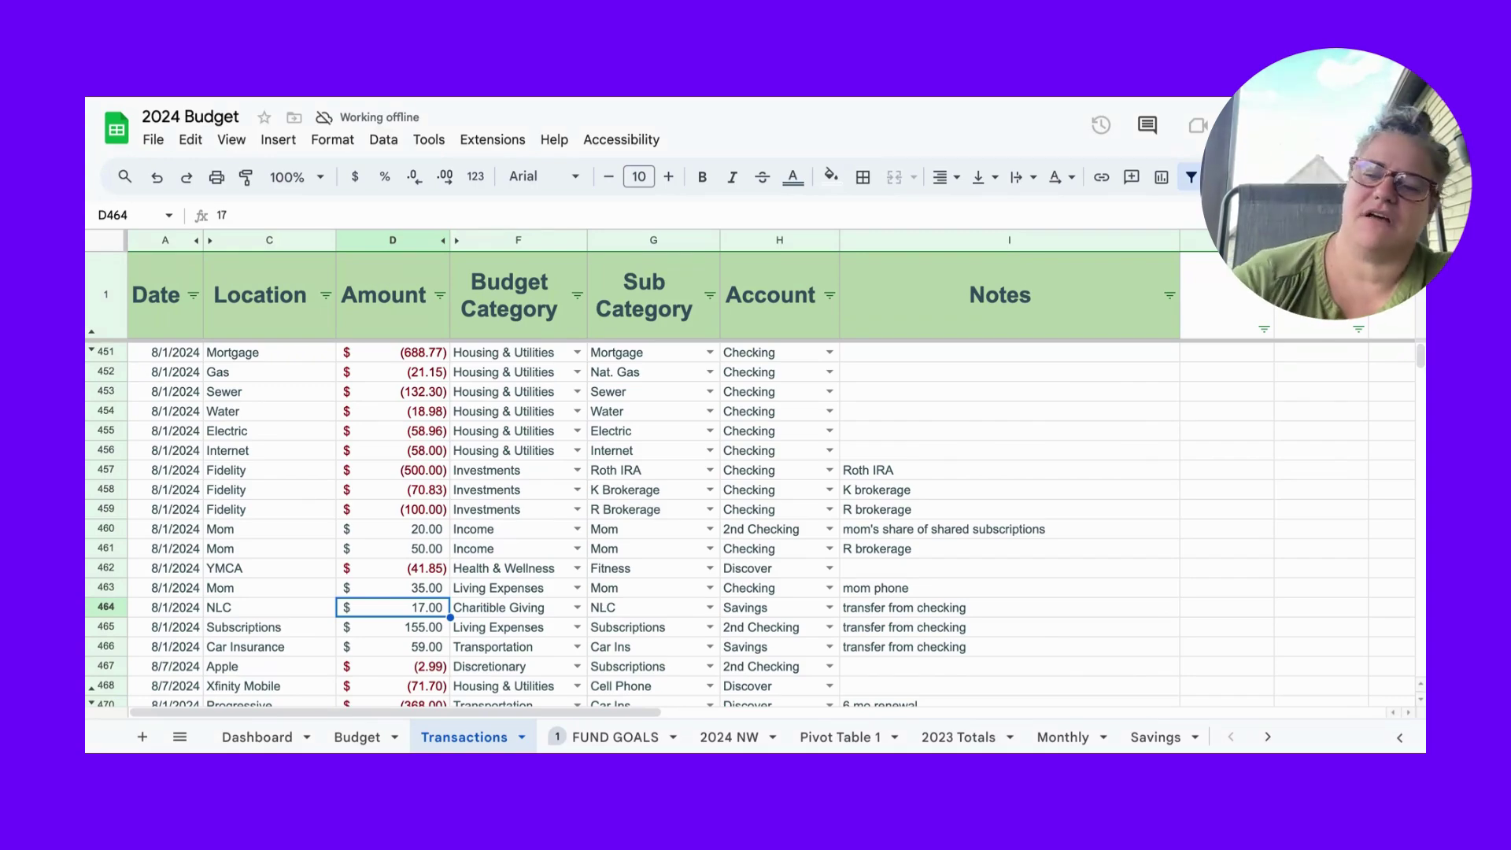
click(393, 627)
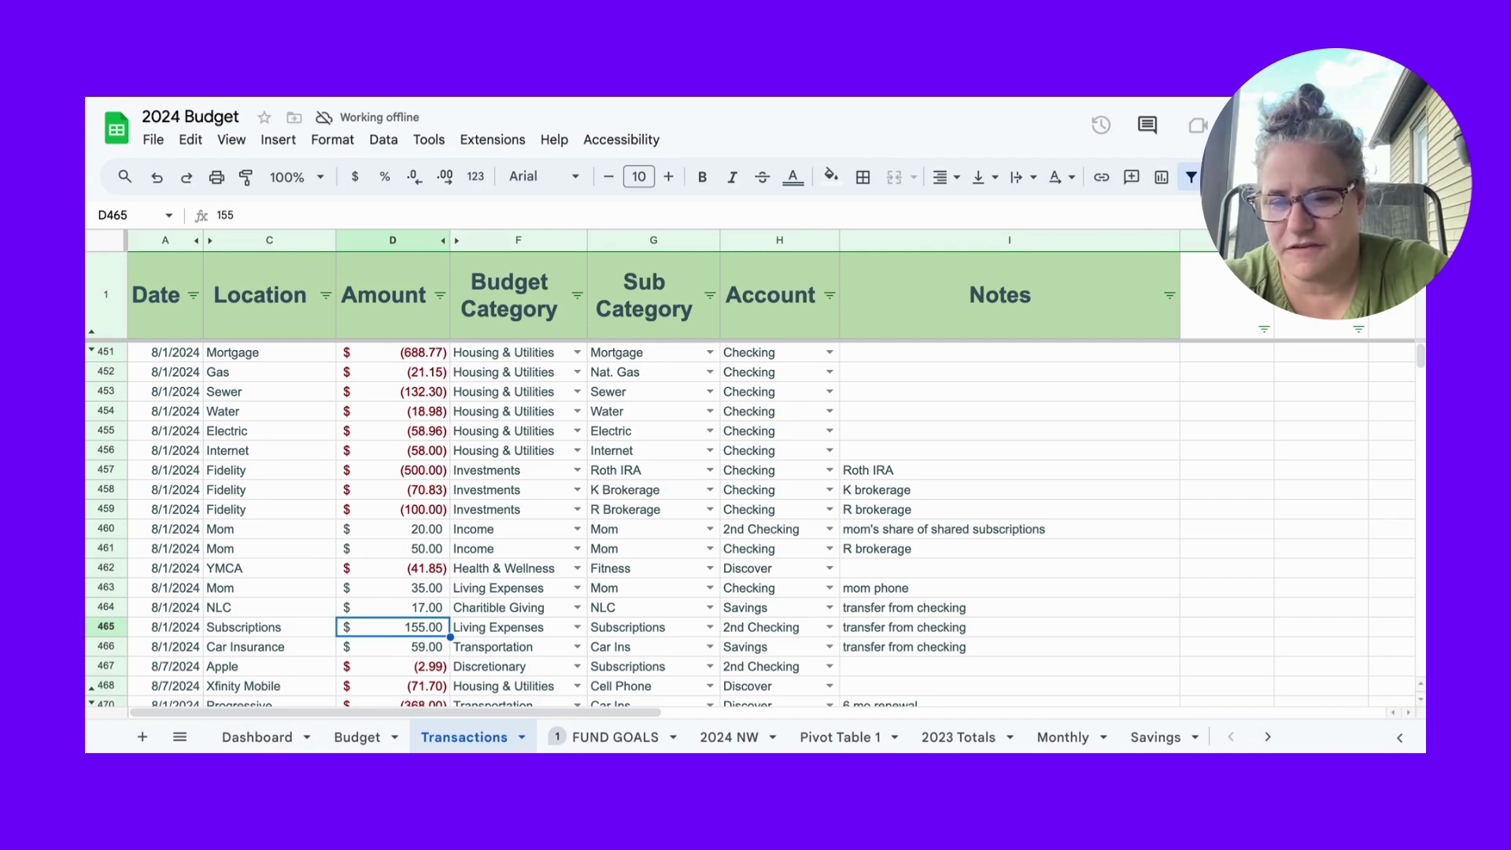
click(393, 646)
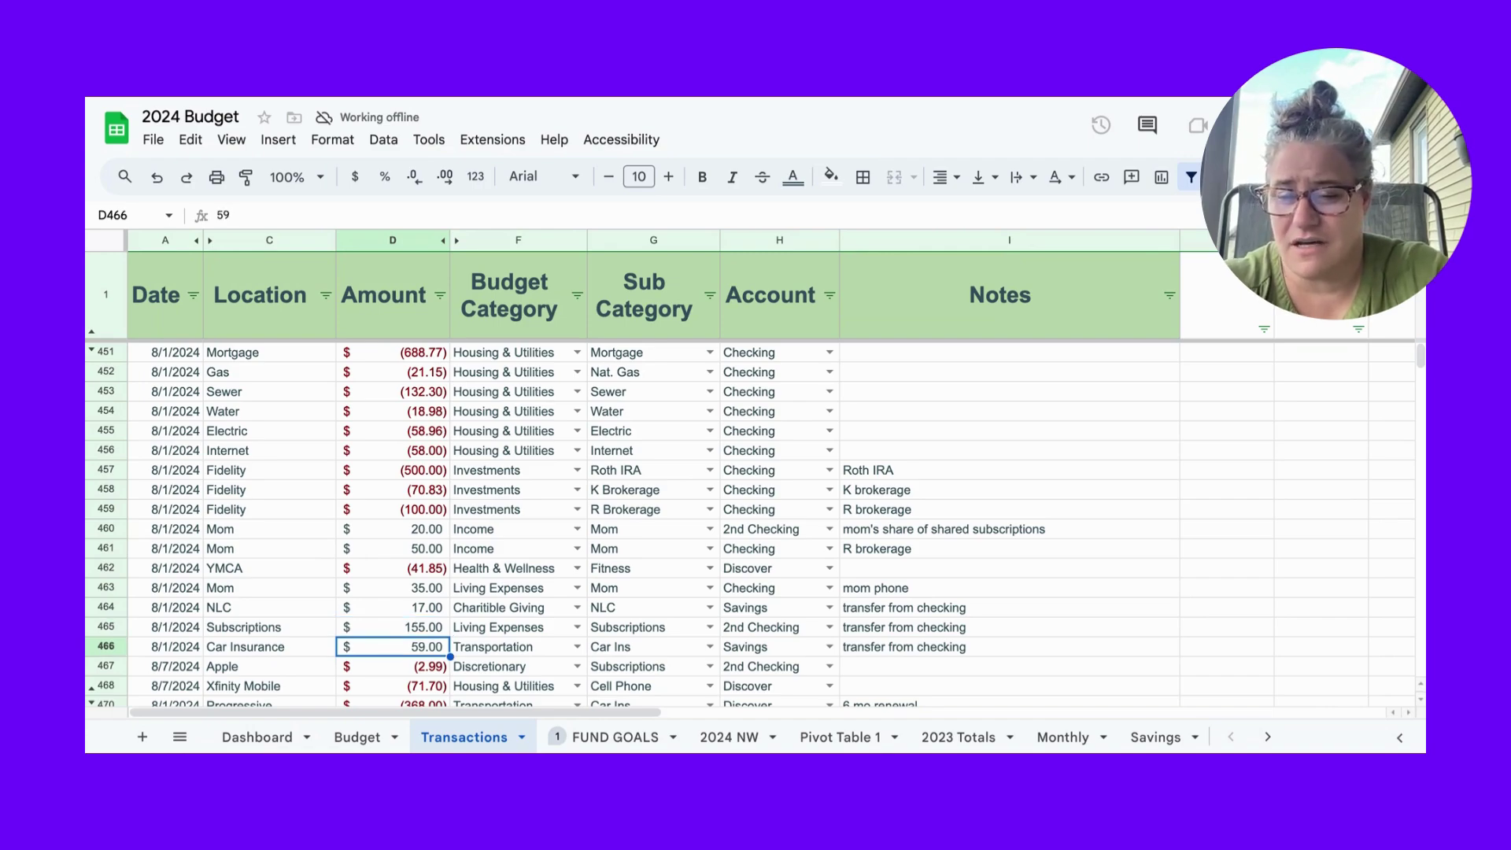
click(394, 627)
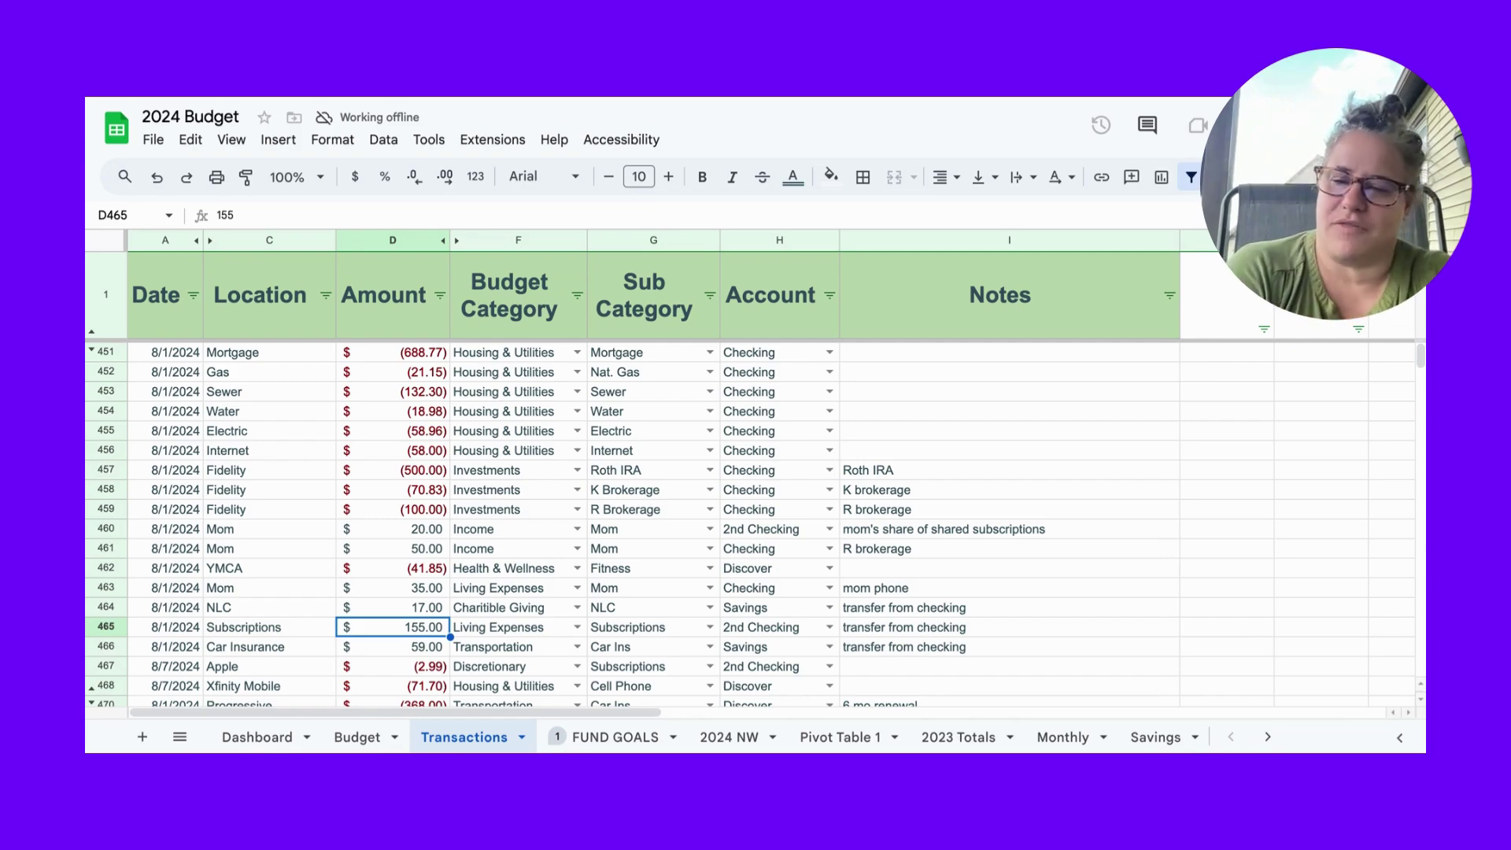
click(394, 647)
click(394, 666)
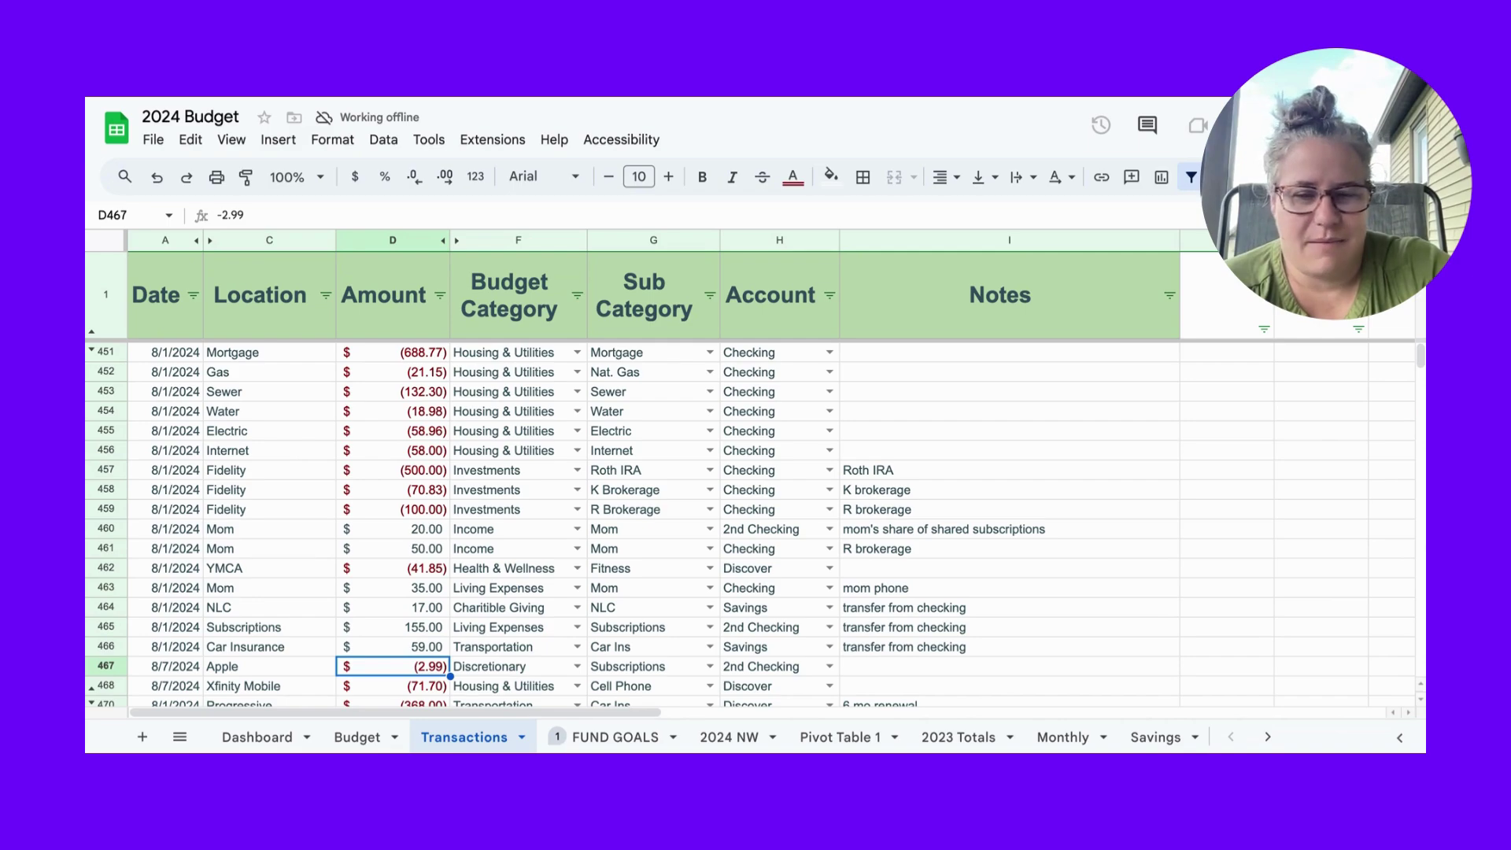
Review the Xfinity Mobile 71.70, Progressive 368.00, Garbage 42.00 and Sam's 131.42 charges.
click(394, 685)
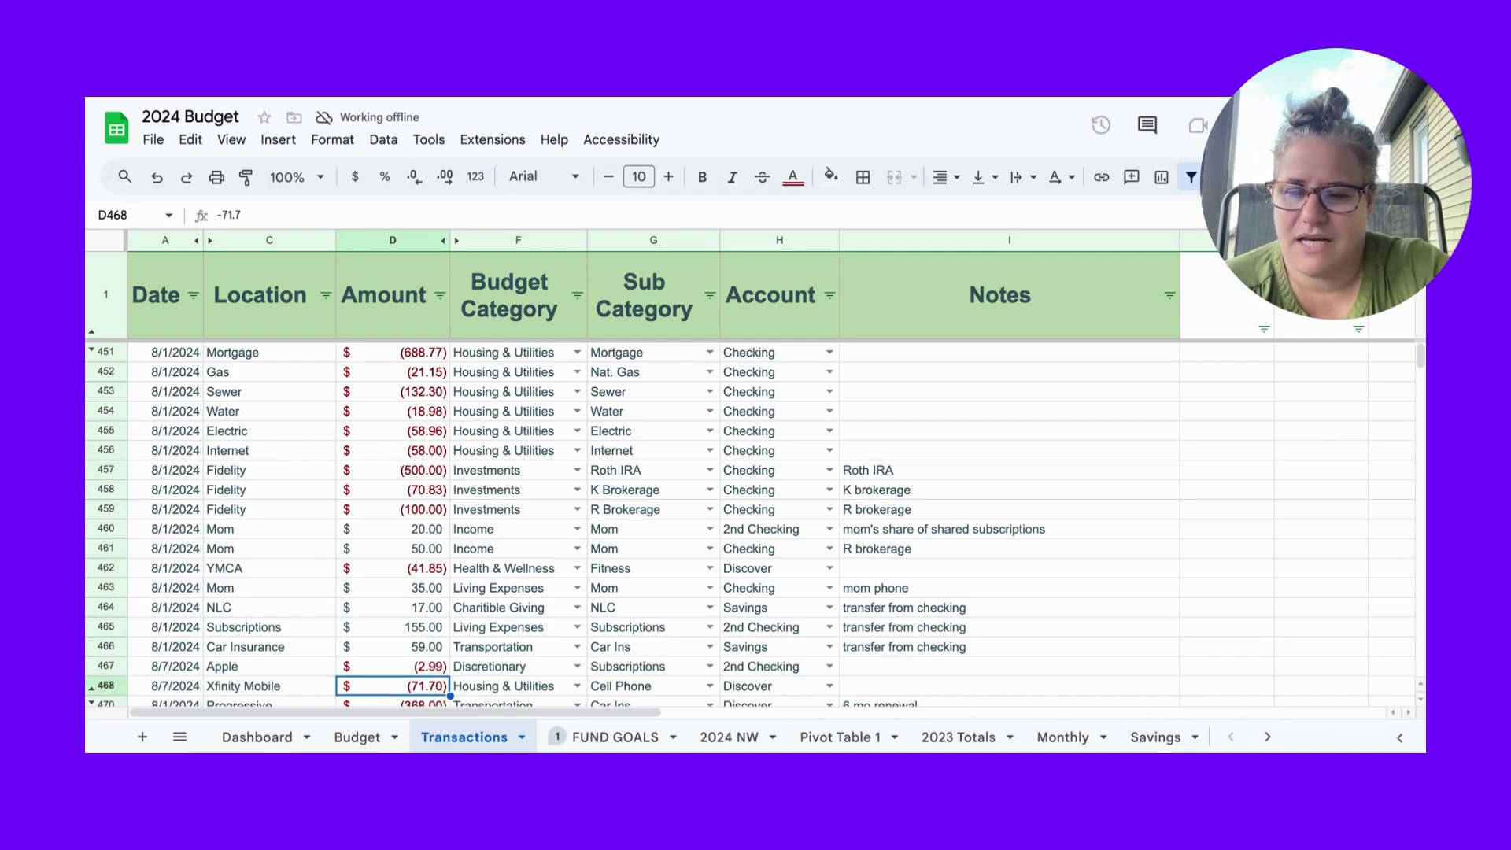
click(393, 703)
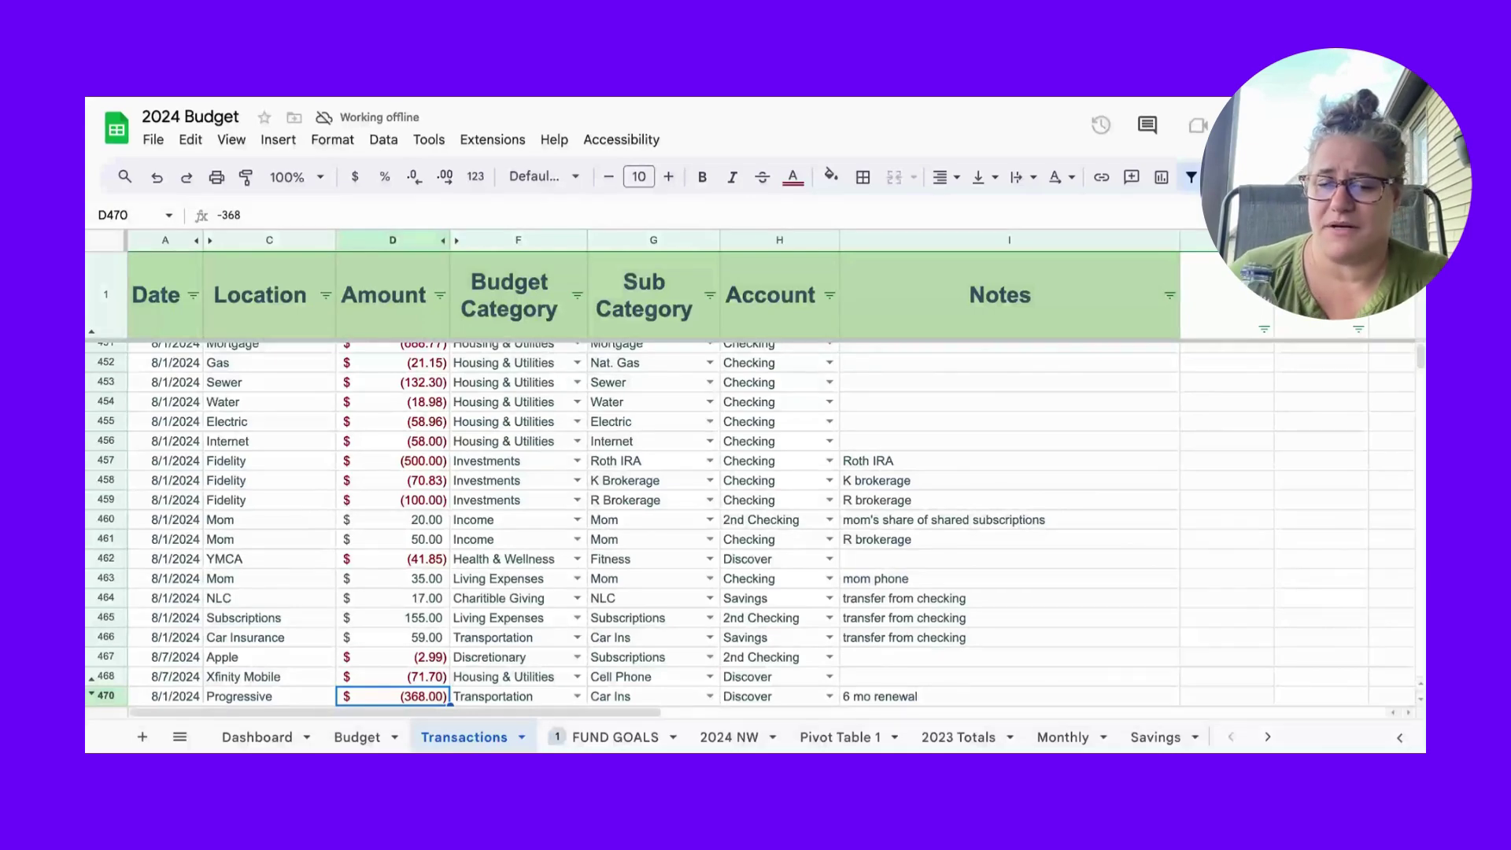
key(Down)
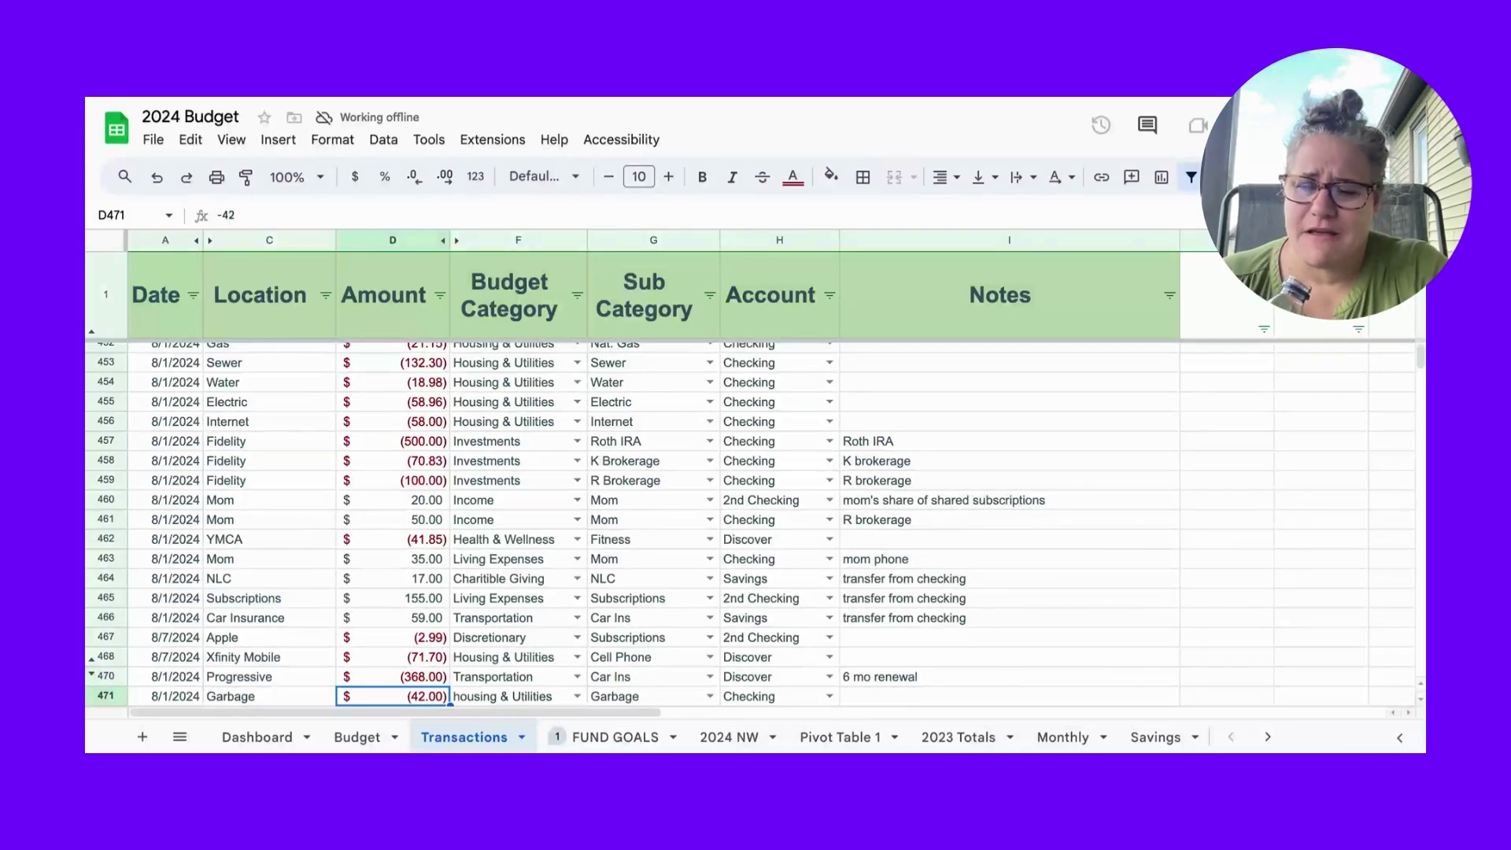
key(Down)
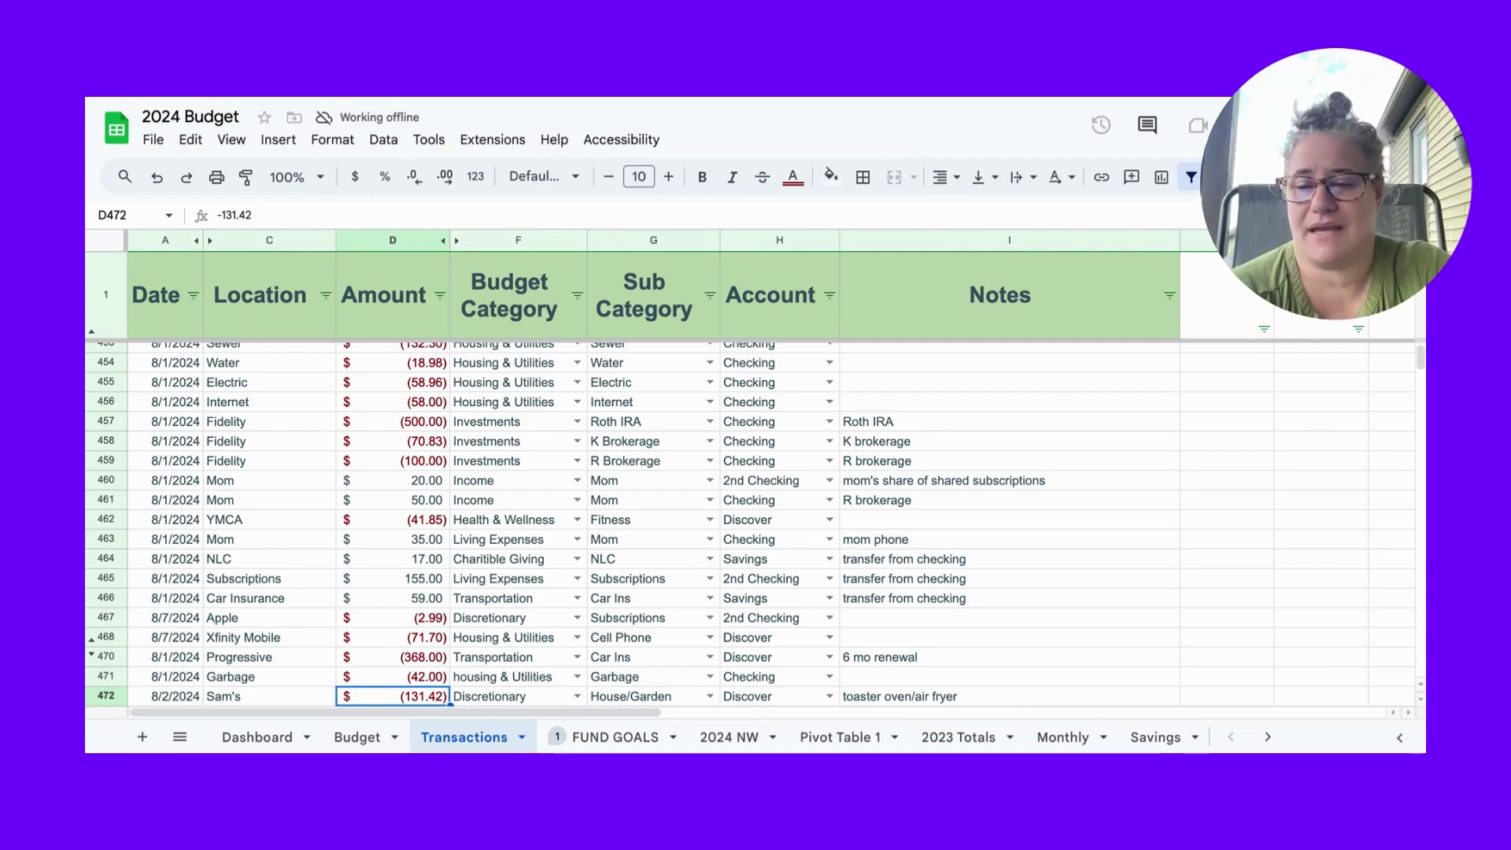
Step through Sam's groceries 40.99, Apple pencil tips 20.14 and Walmart 21.48, ending on Apple.
key(Down)
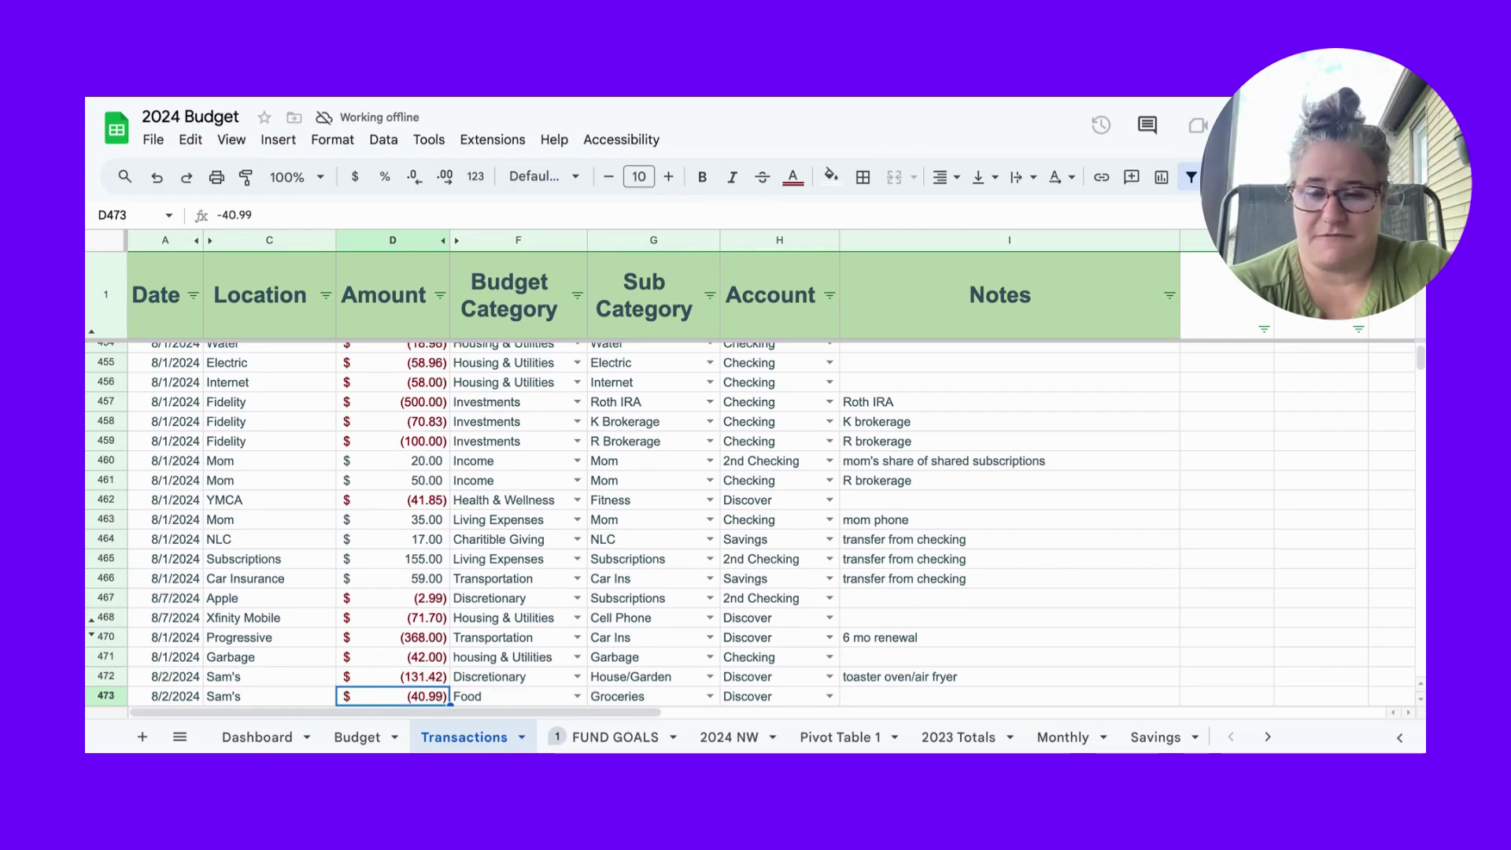
key(Down)
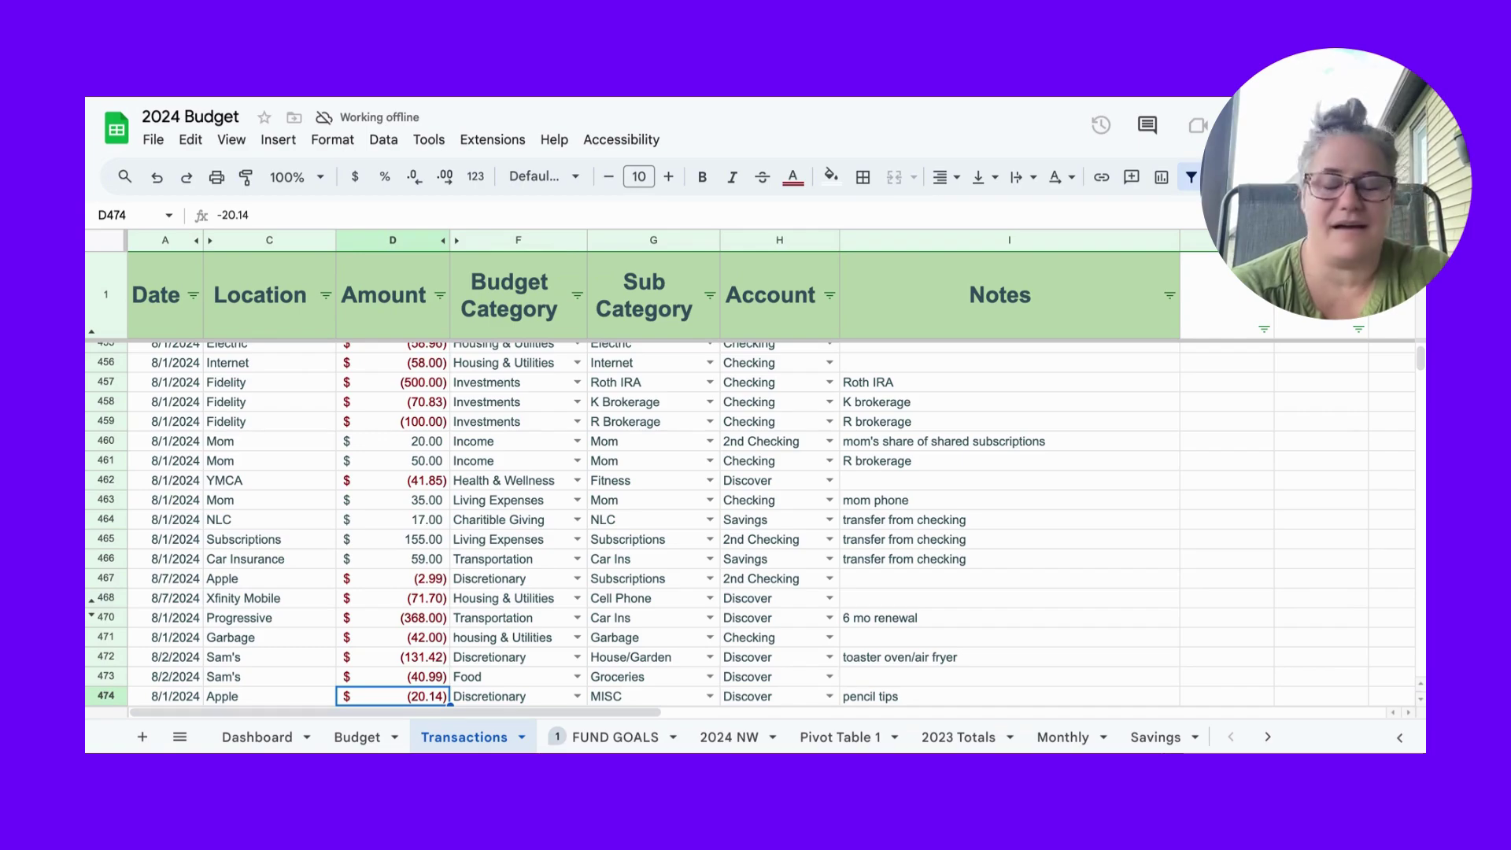
key(Down)
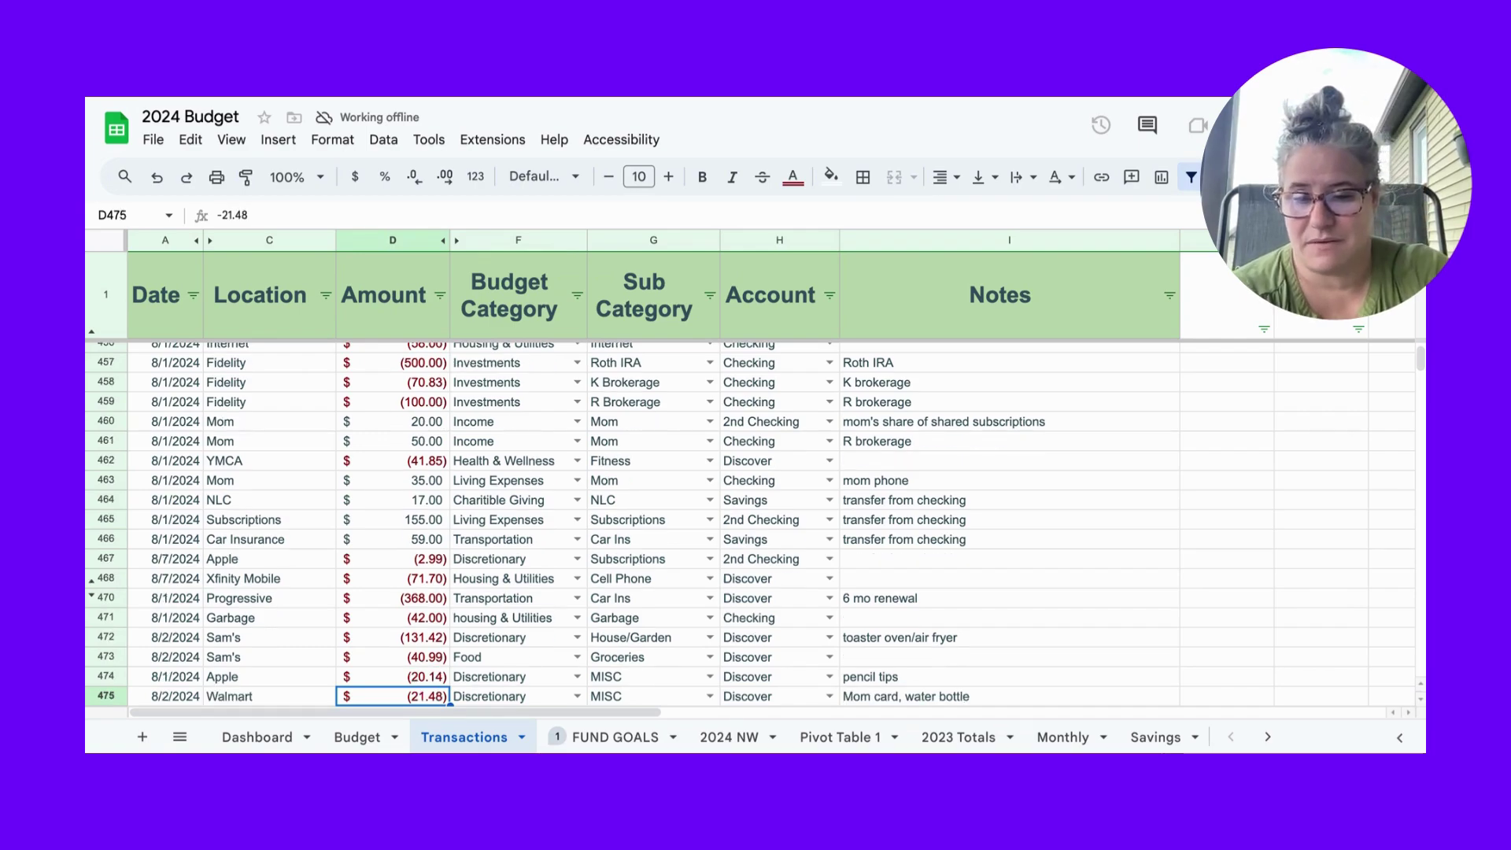
click(392, 677)
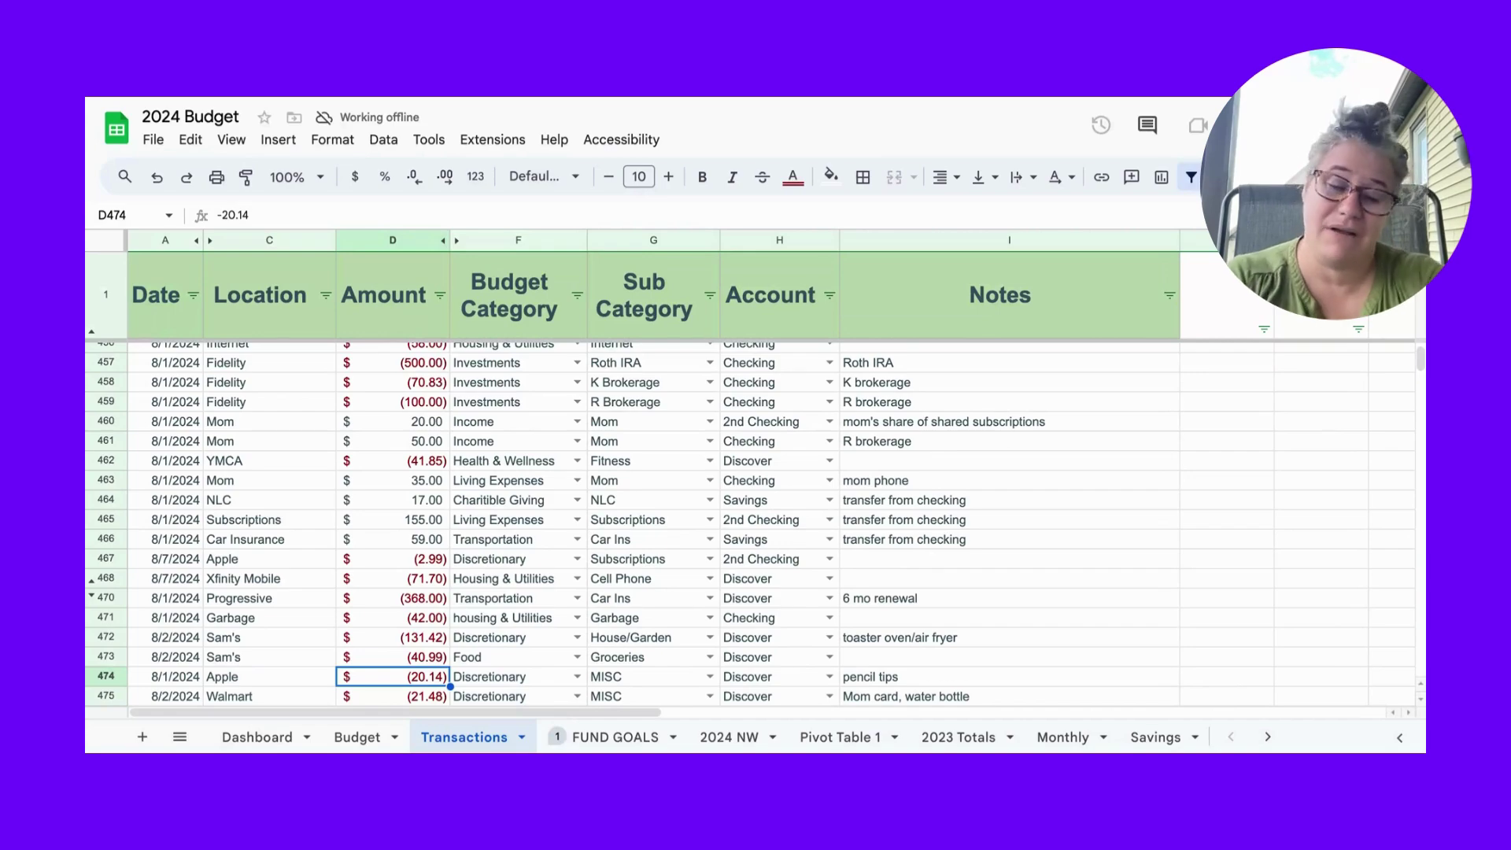
Move down through the Walmart 21.48 charge to the Sam's gas 36.76 amount.
key(Down)
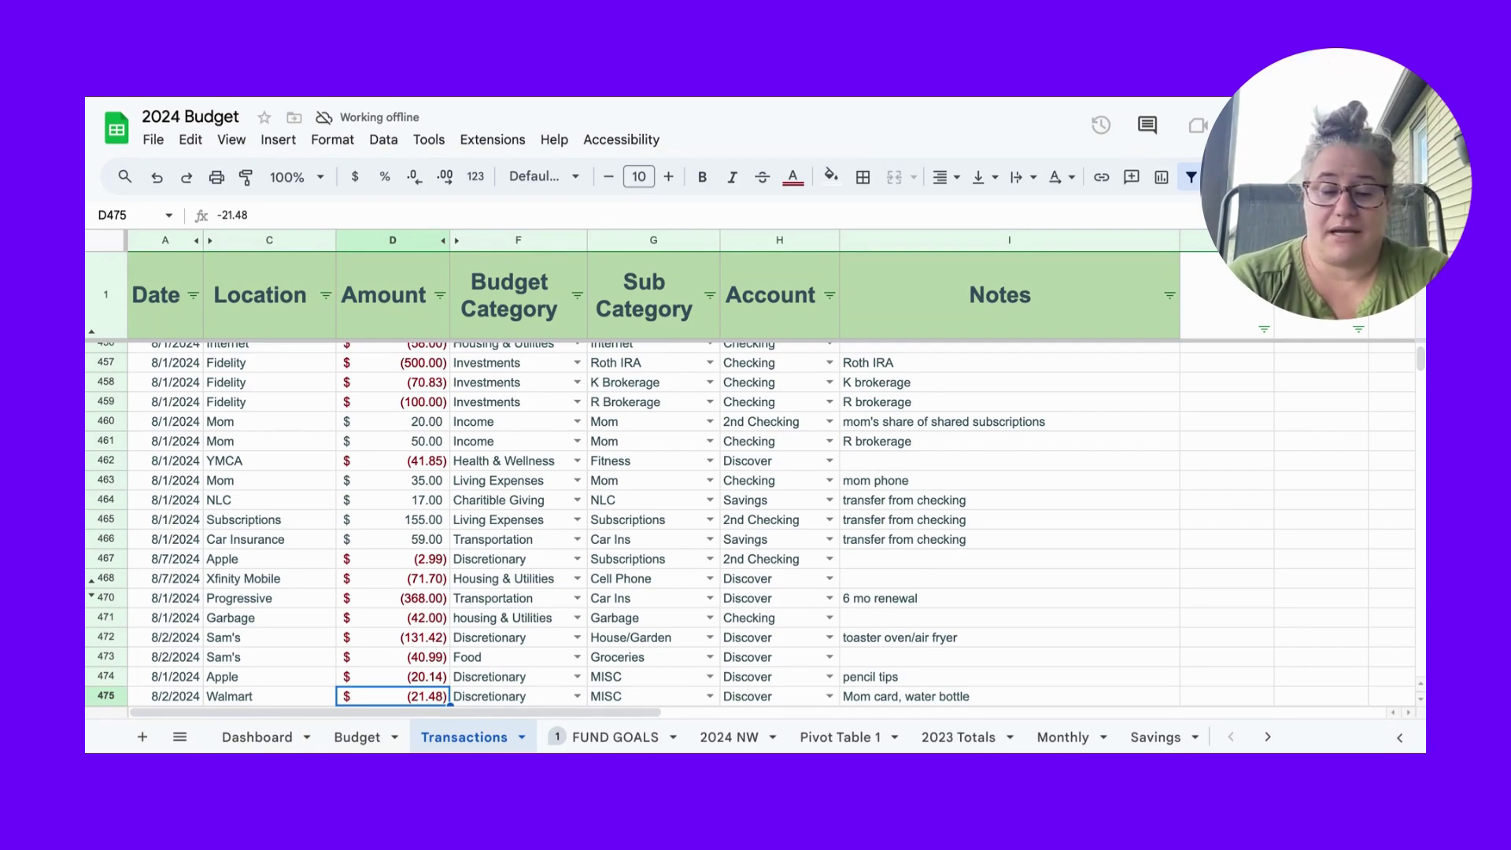
key(Down)
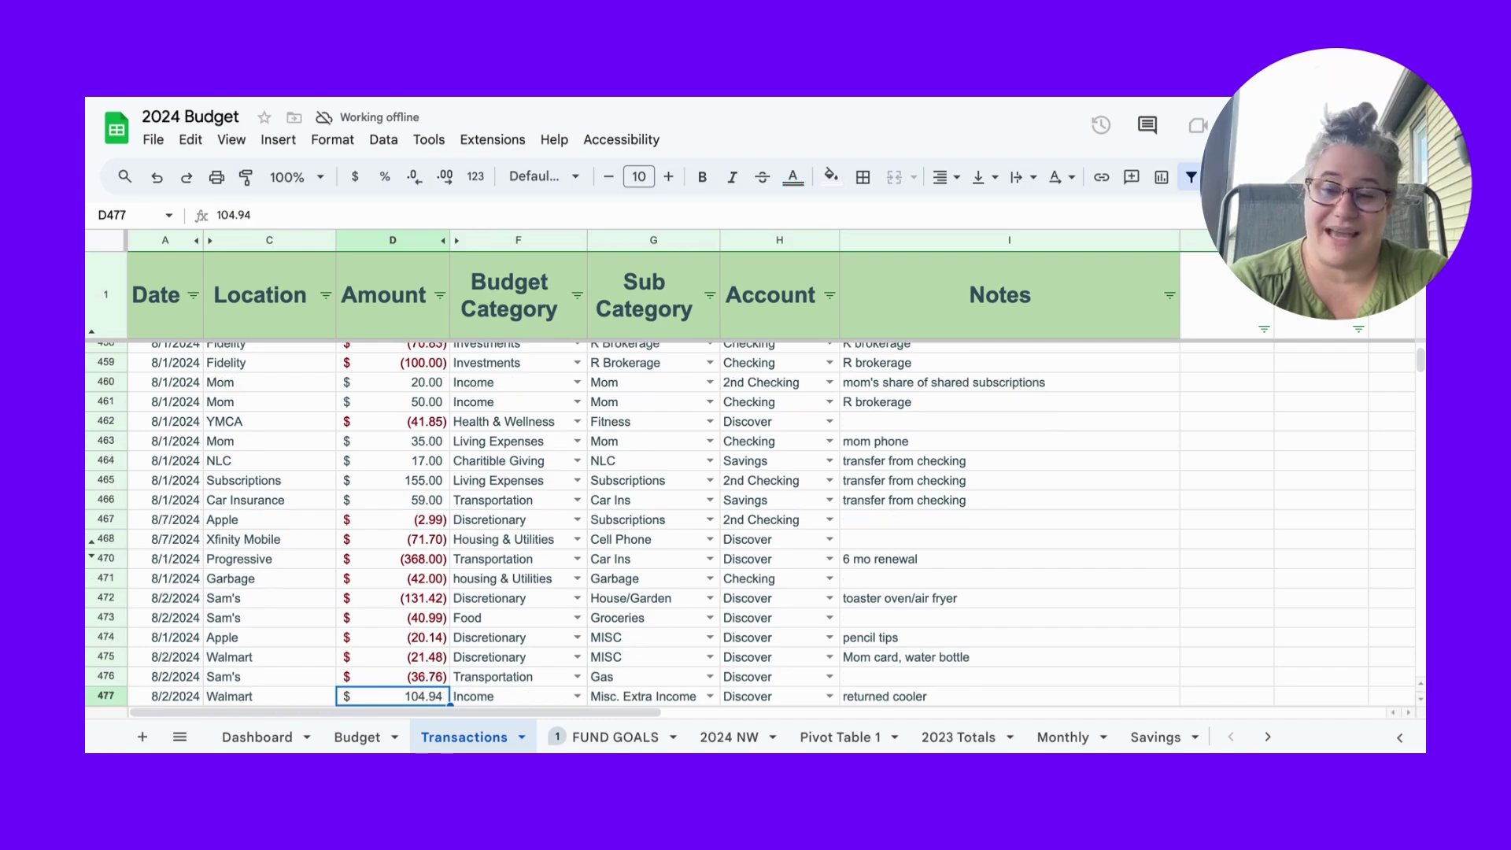
Check the Sam's gas amount and the 104.94 Walmart returned-cooler refund.
click(392, 677)
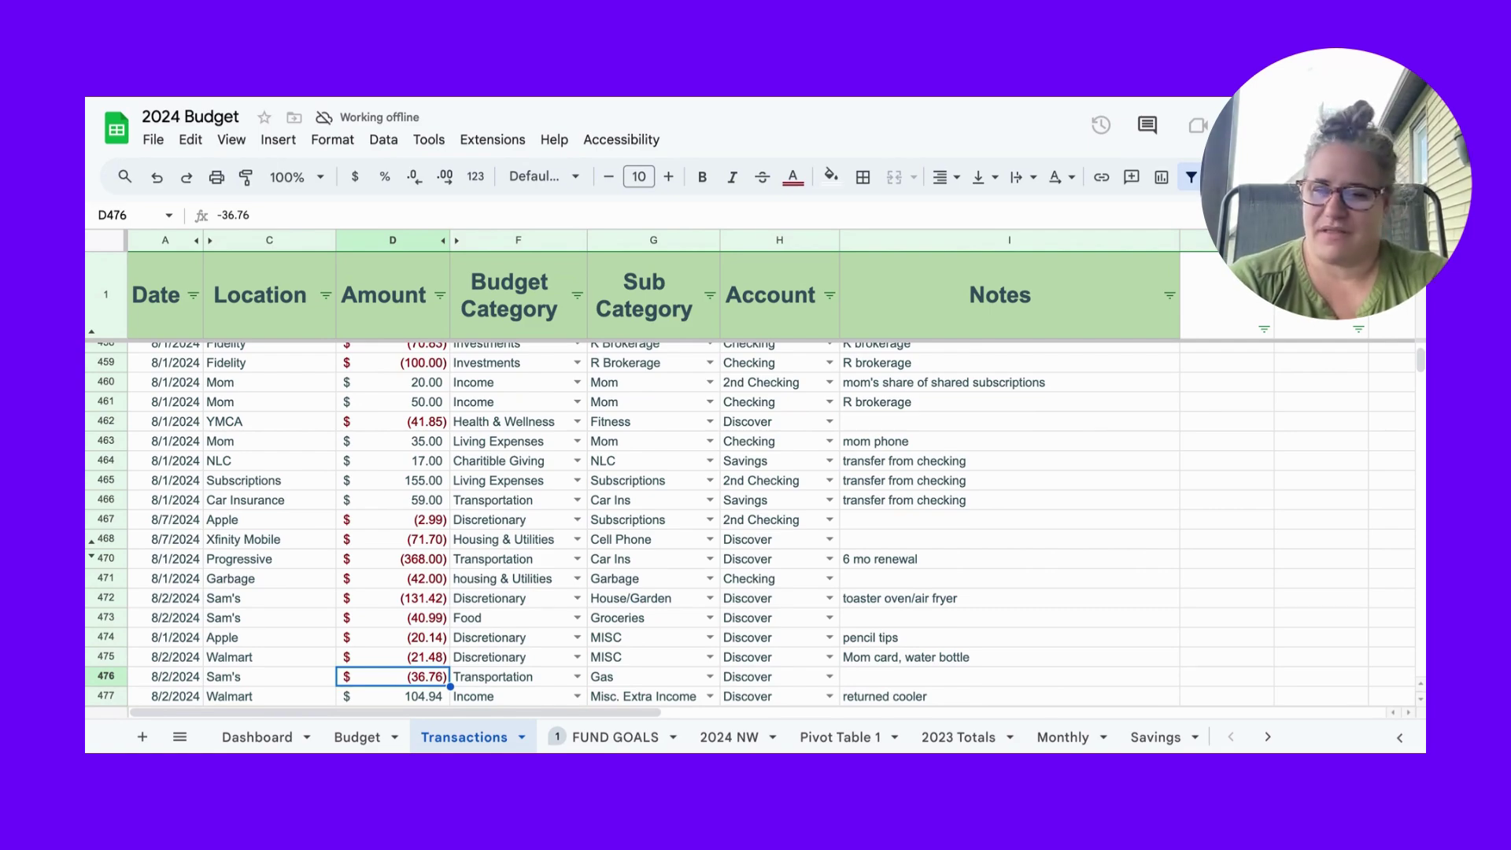
click(392, 696)
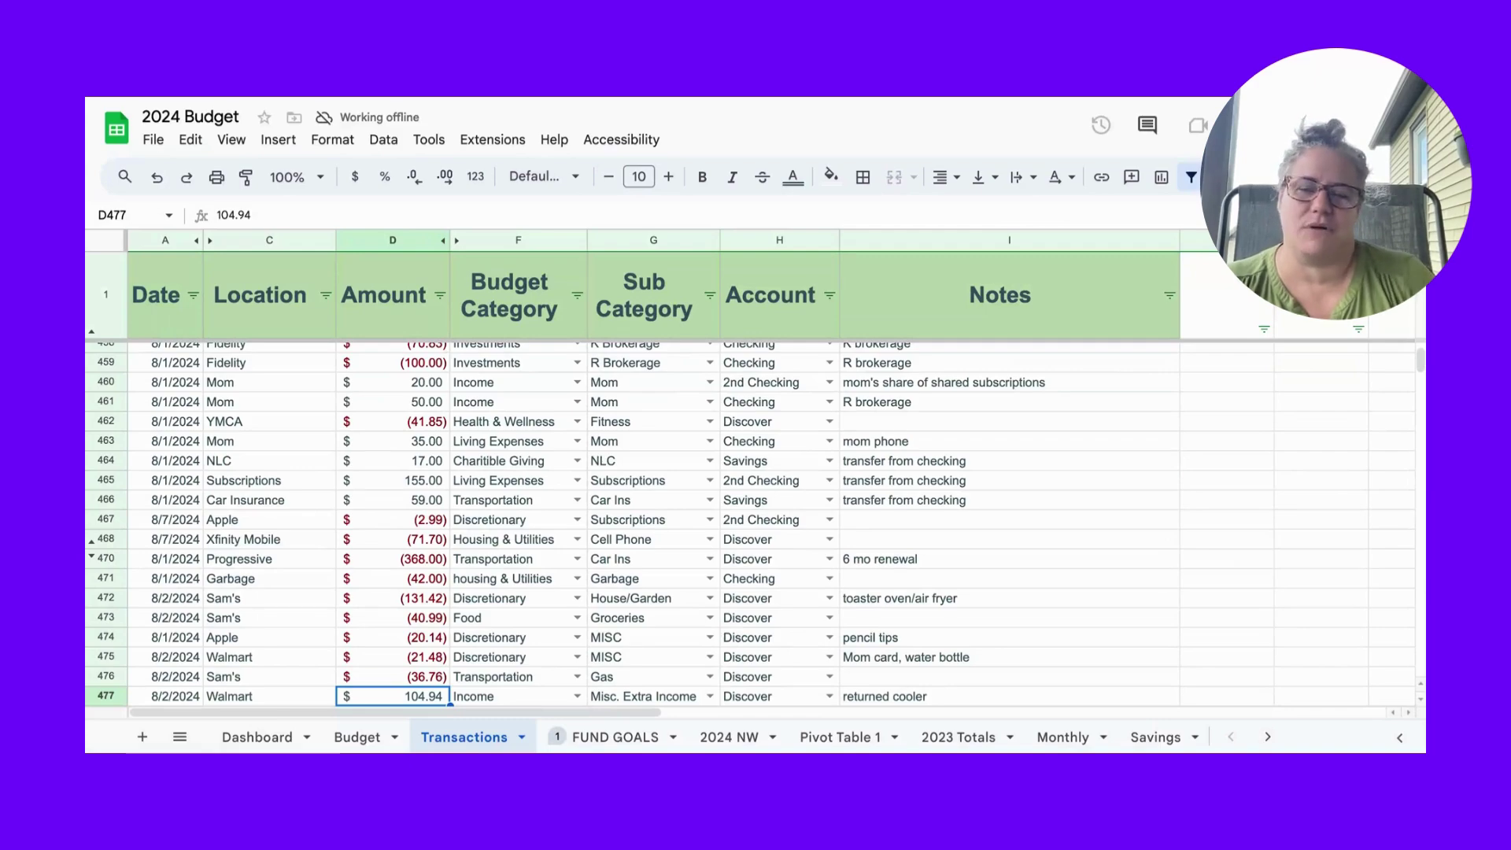
Compare the Lowes ladder (45.55) amount against the neighbouring Walmart refund and Little Ceasar's rows.
key(Down)
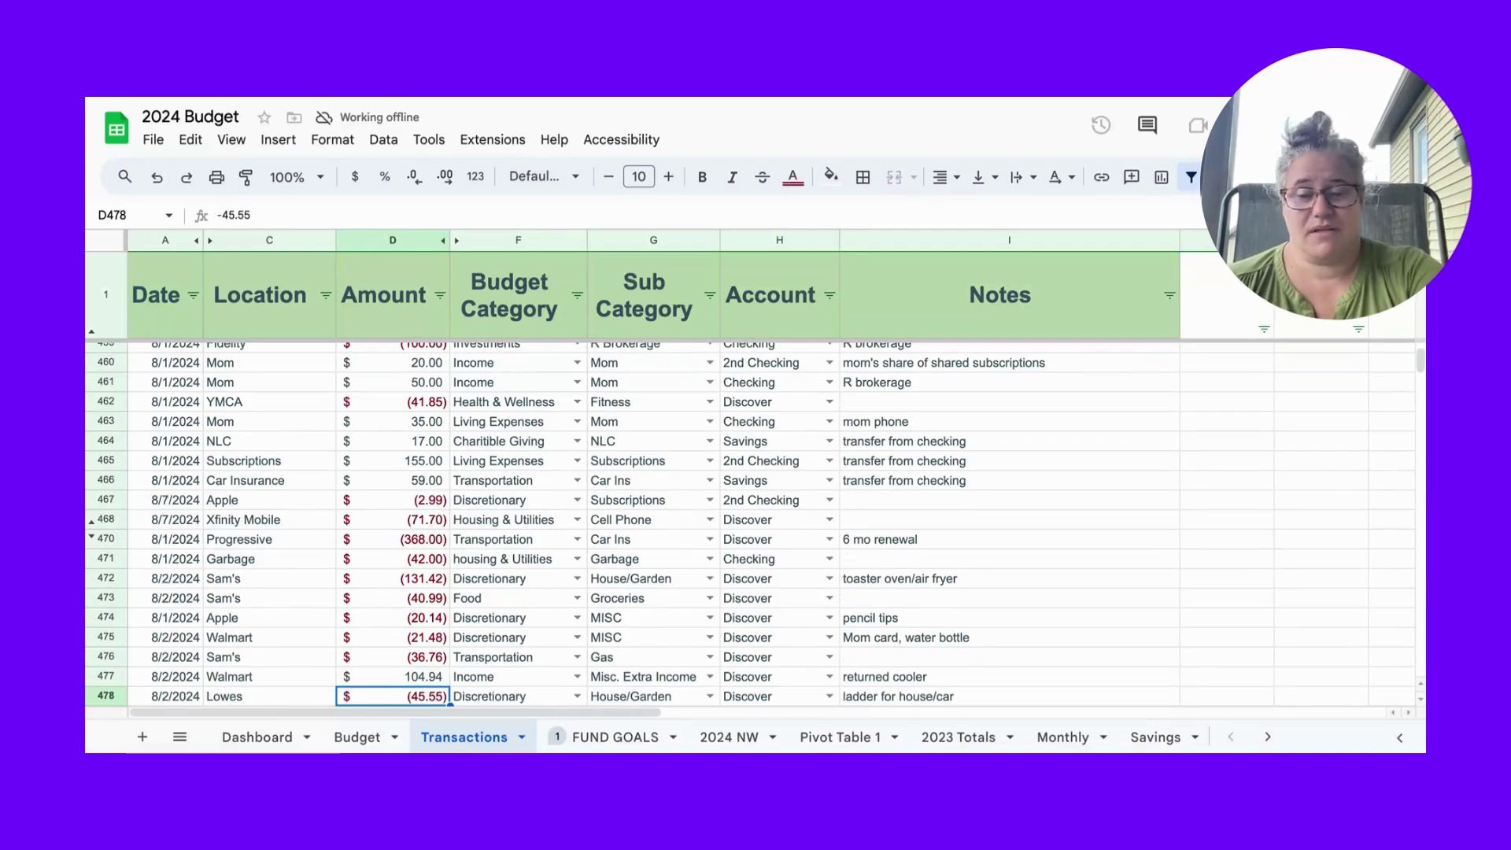
key(Up)
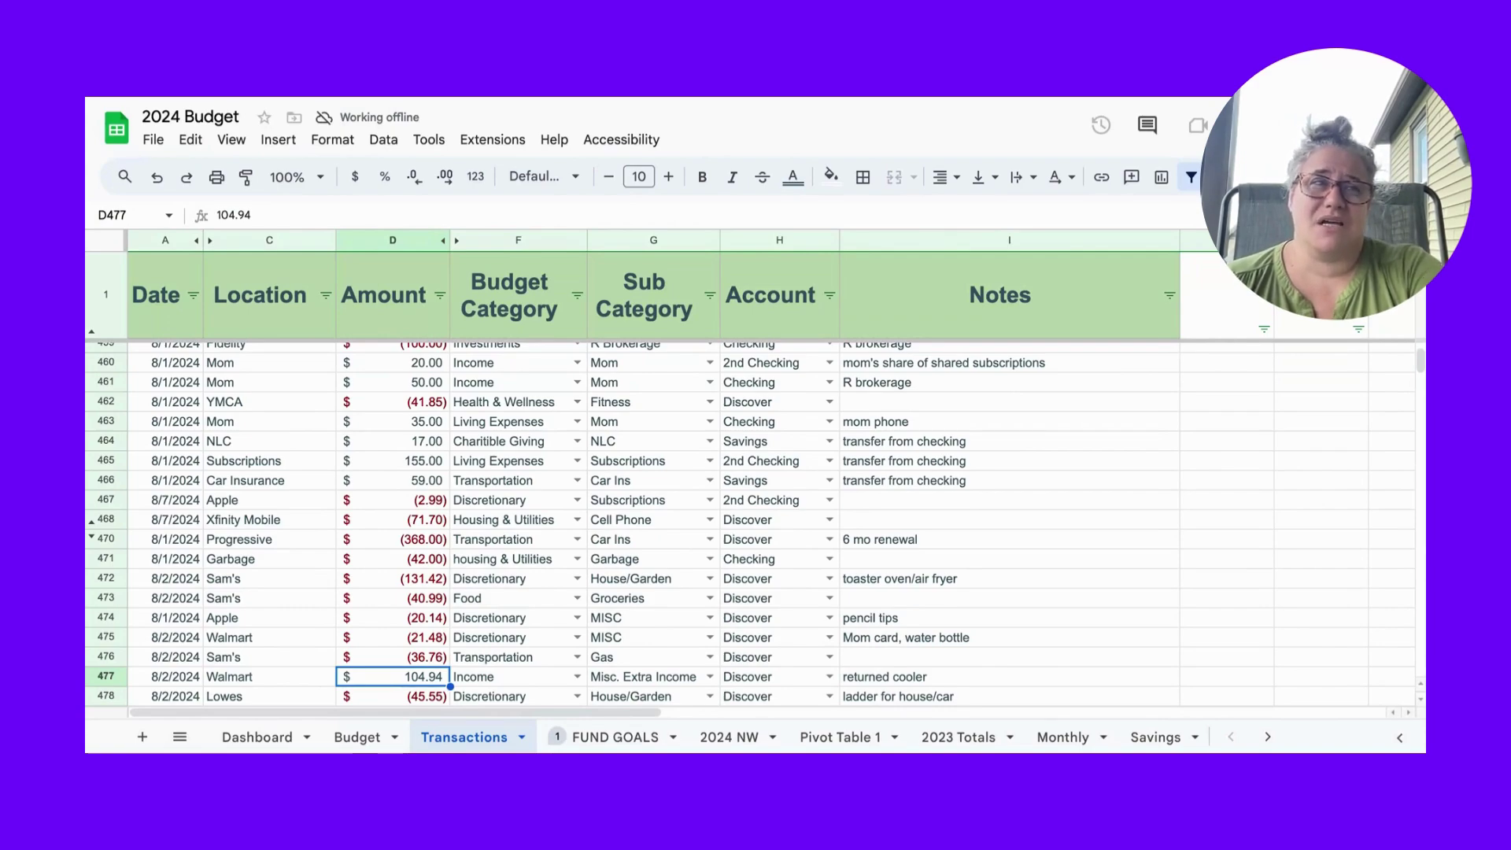
key(Down)
key(Down)
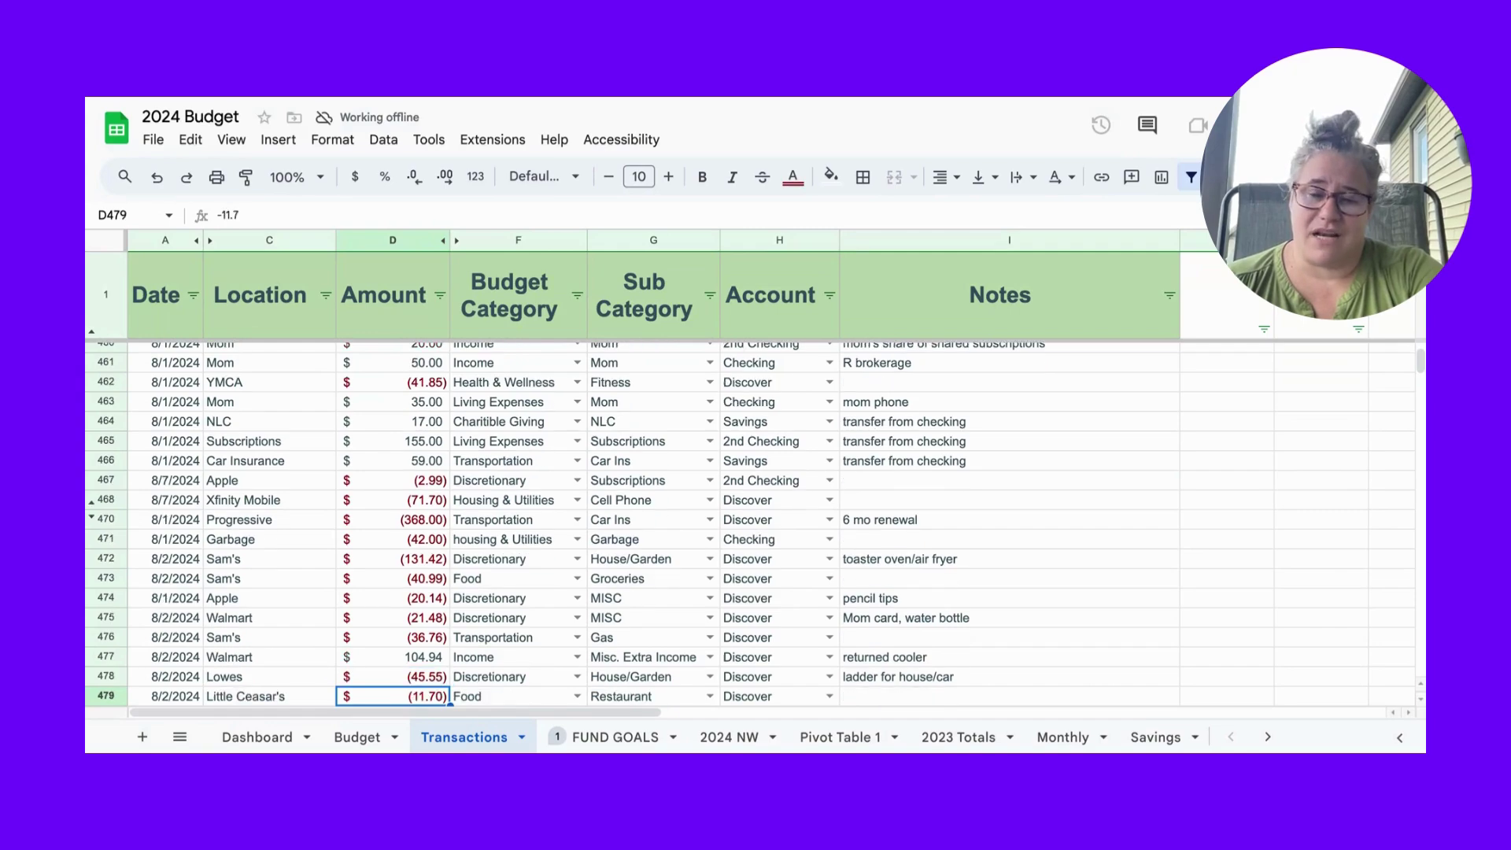
key(Up)
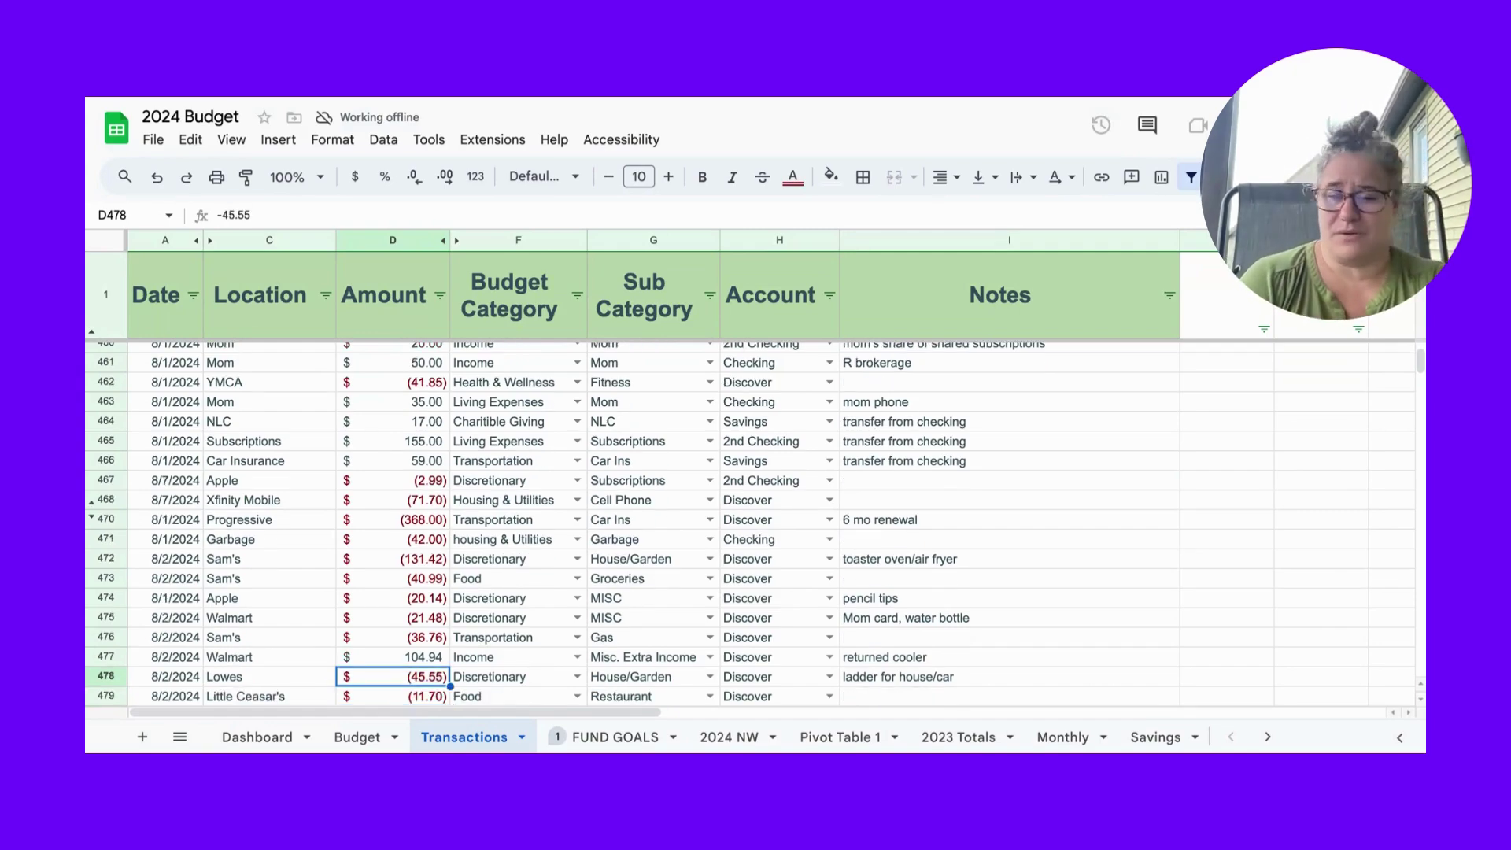
key(Down)
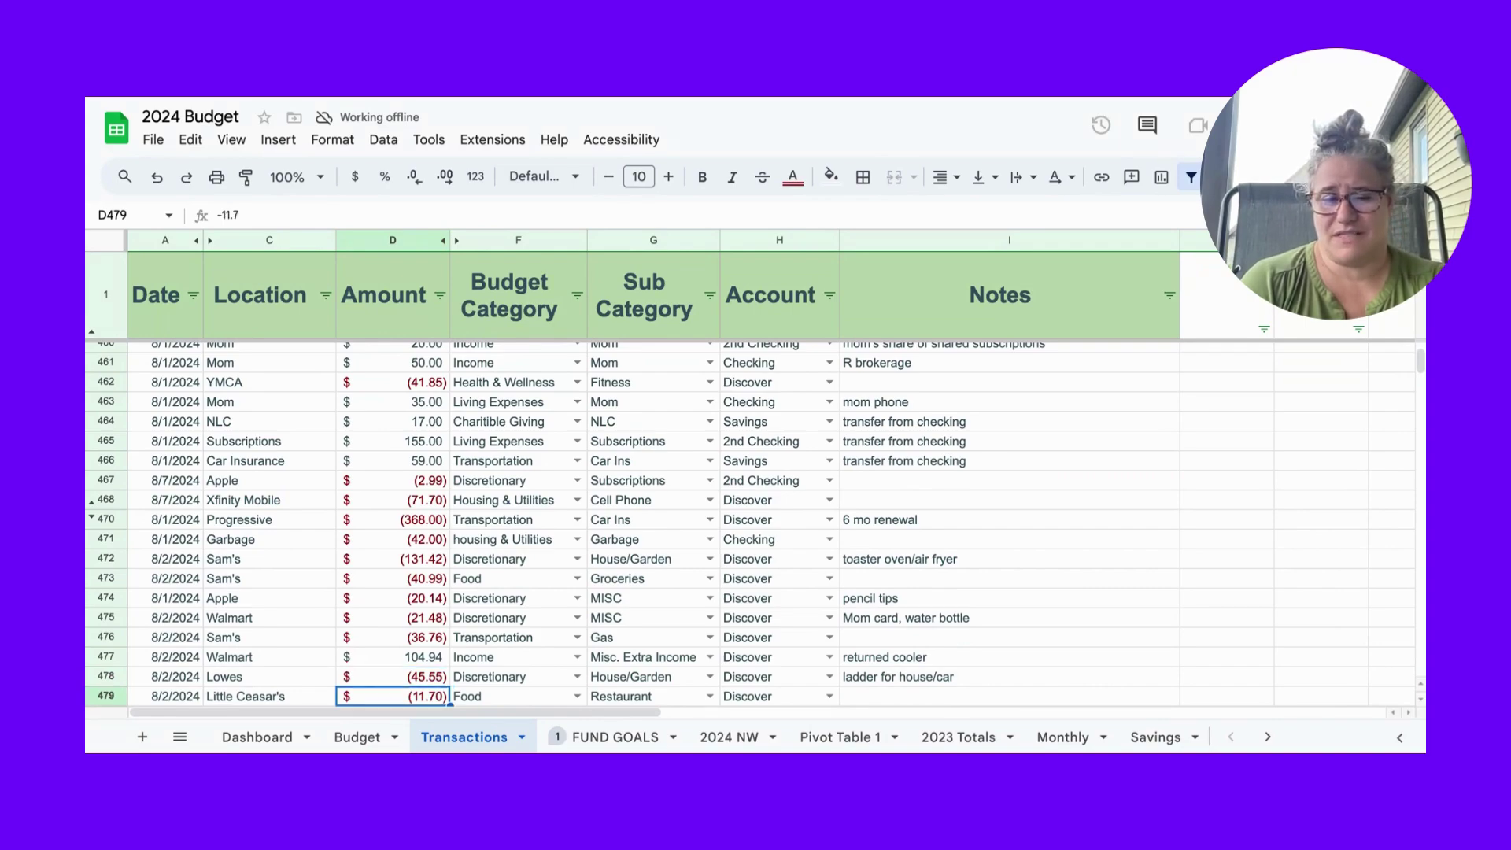
key(Up)
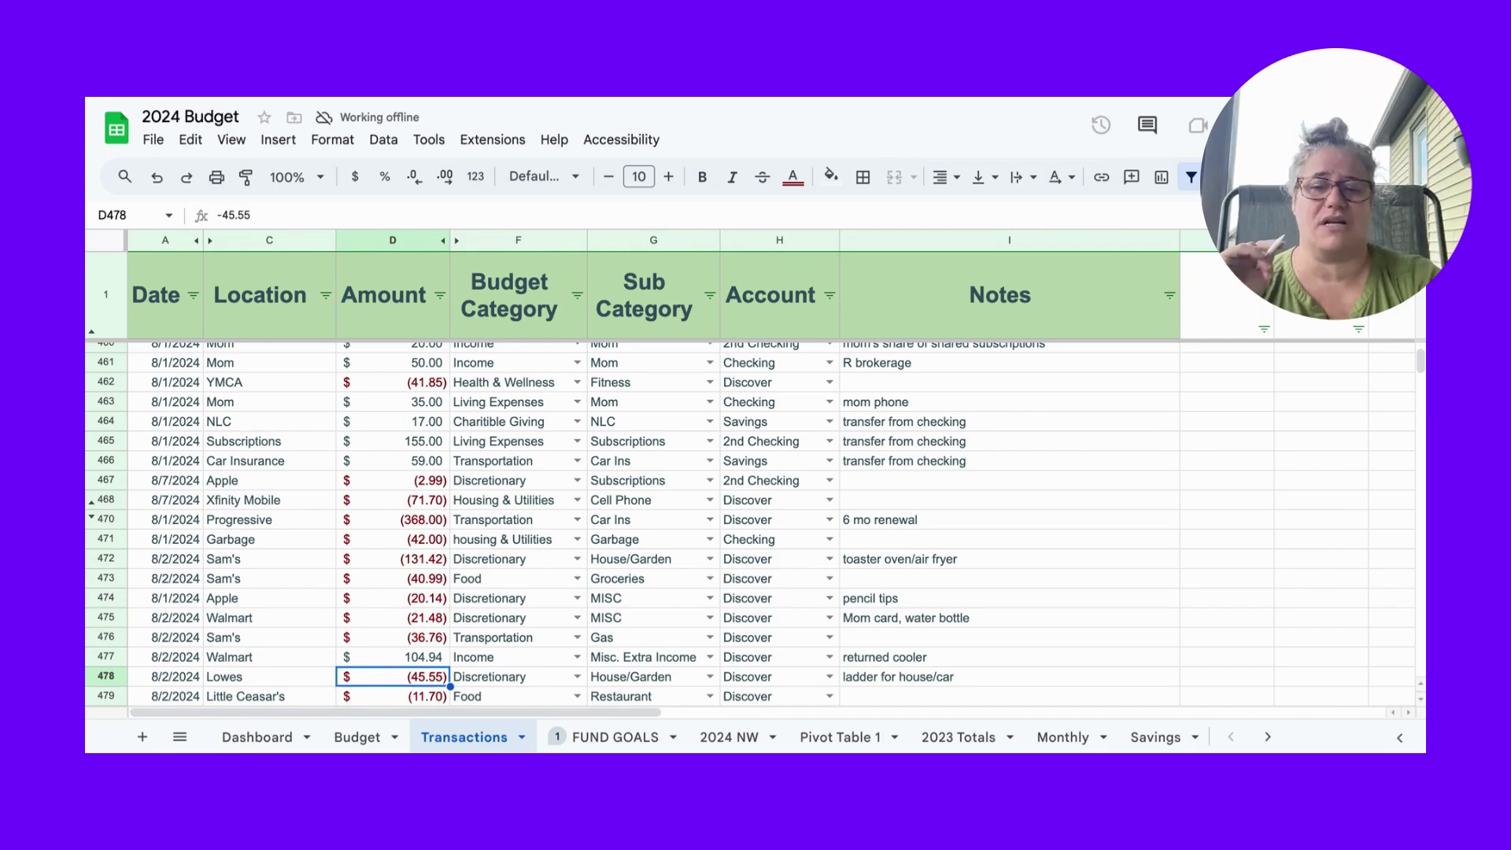
Check Little Ceasar's (11.70) and the Giving Fund 50.00 transfer, scrolling to reveal Wendy's.
click(392, 696)
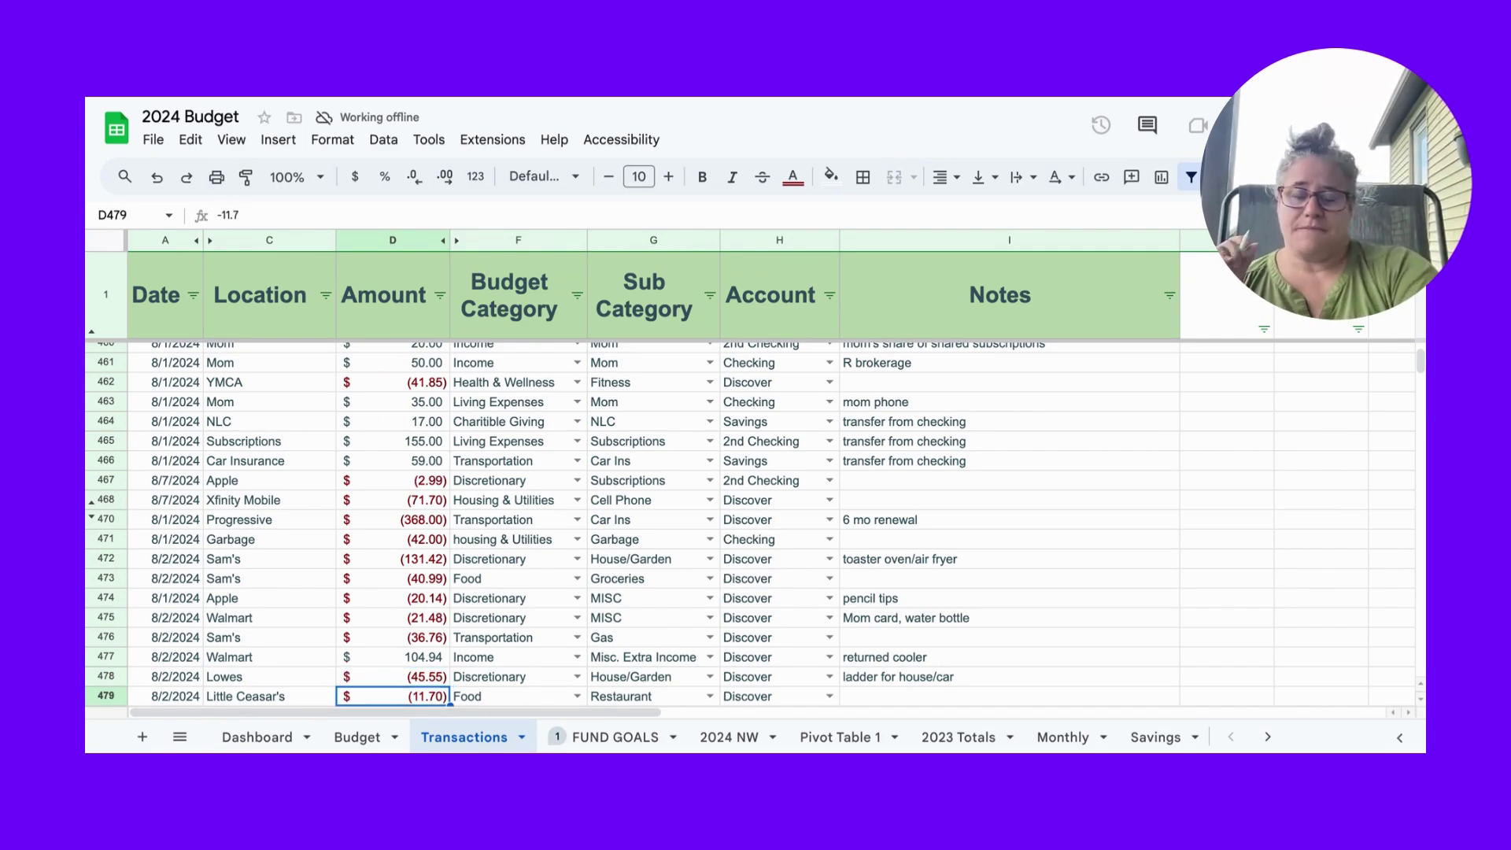
key(Down)
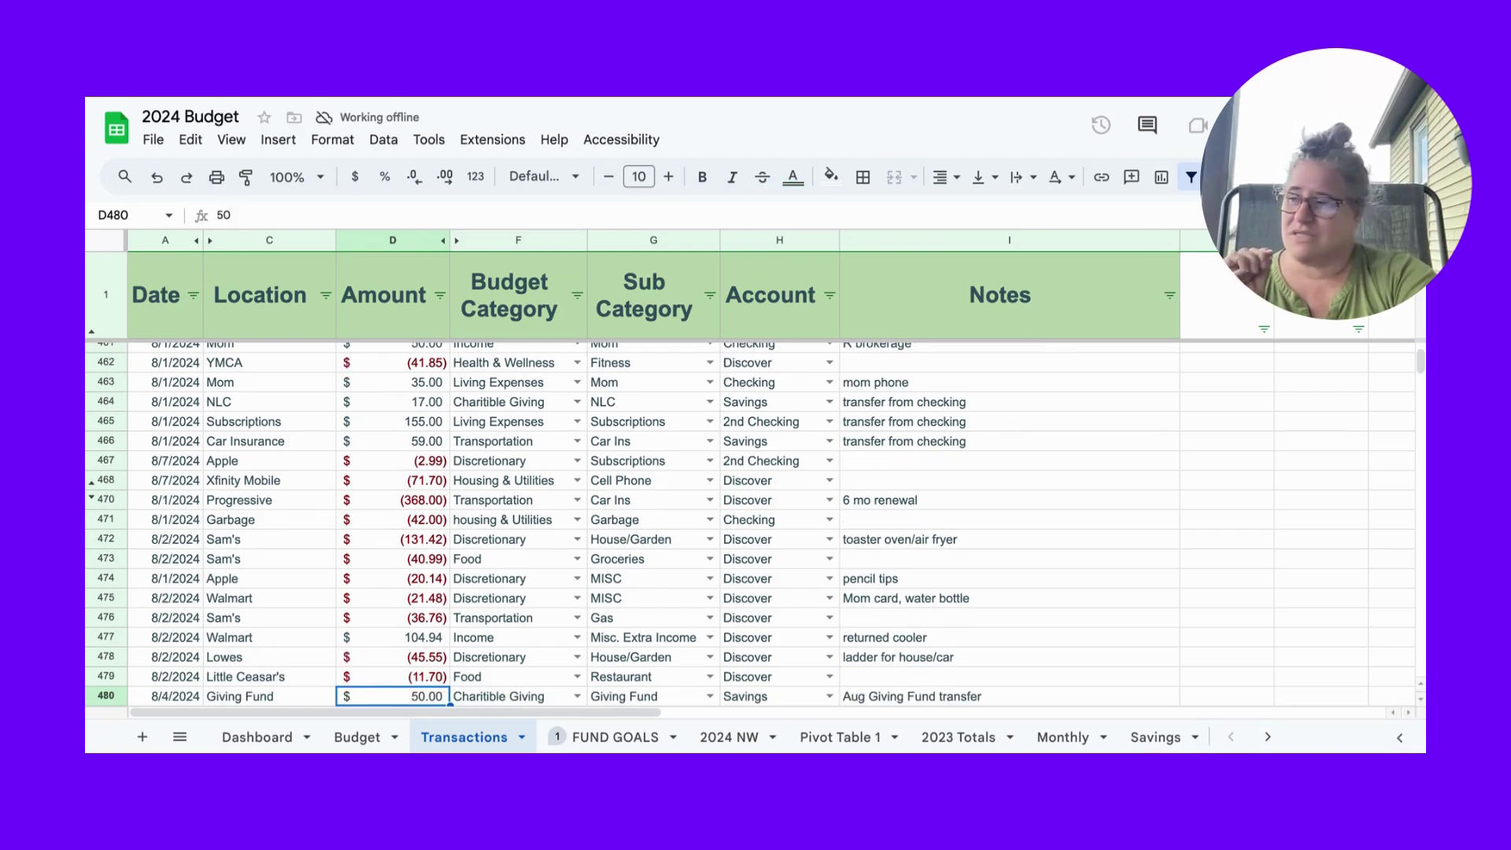
click(392, 676)
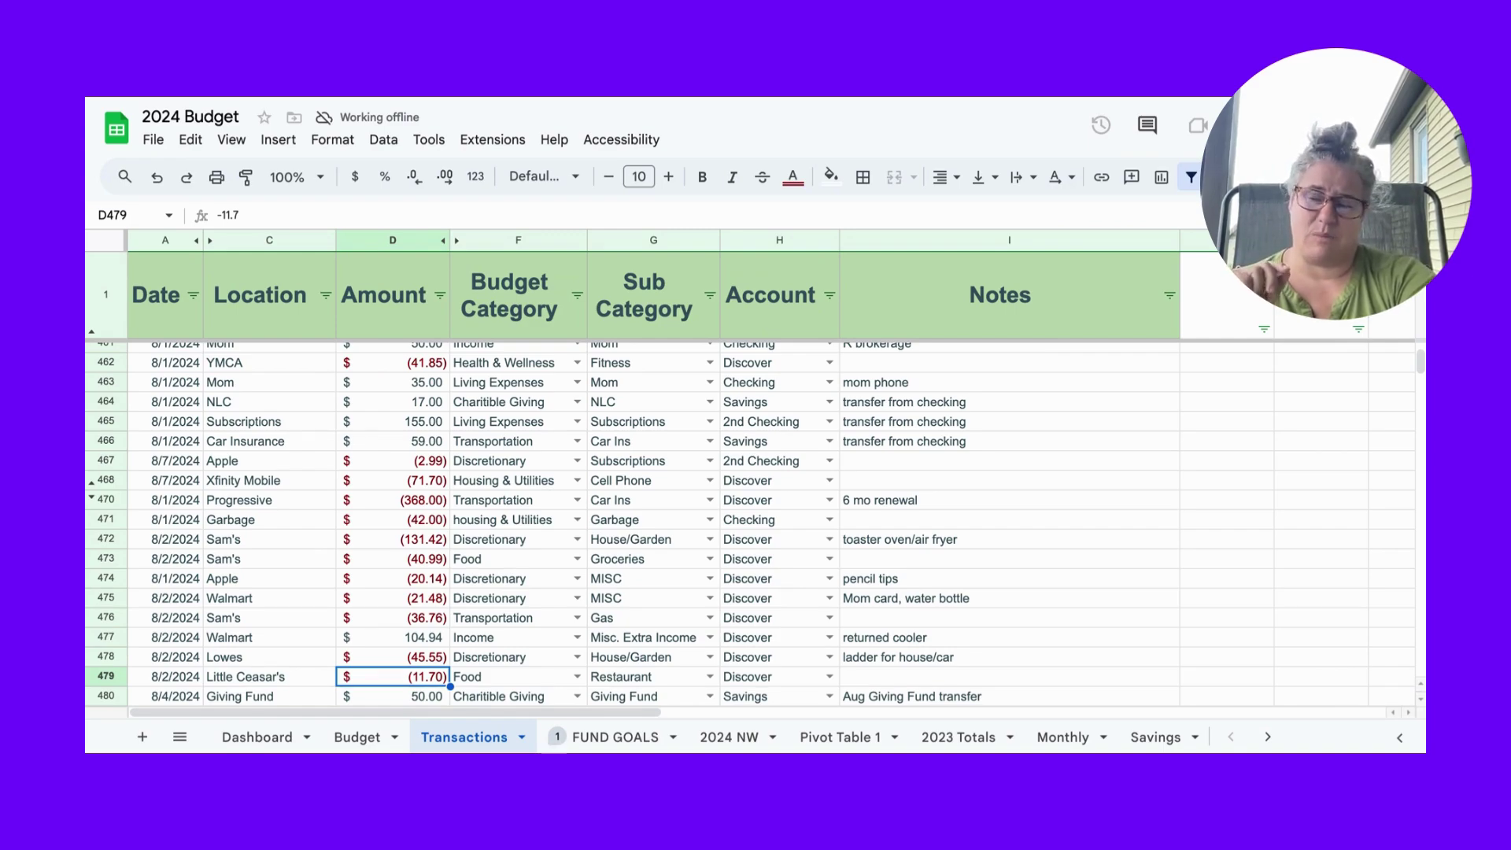
click(391, 696)
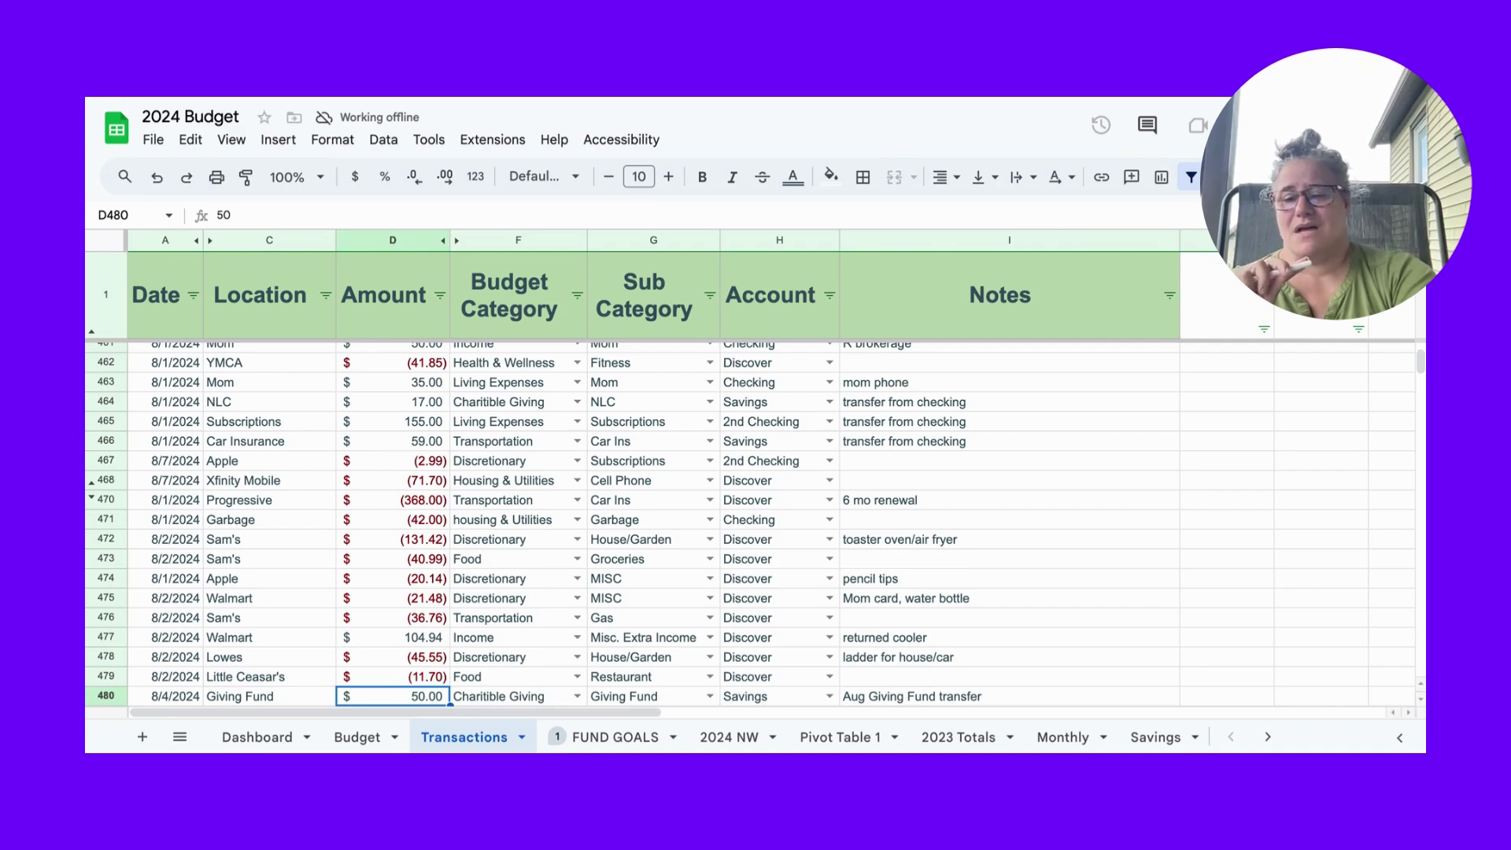
scroll(748, 519, down, 1)
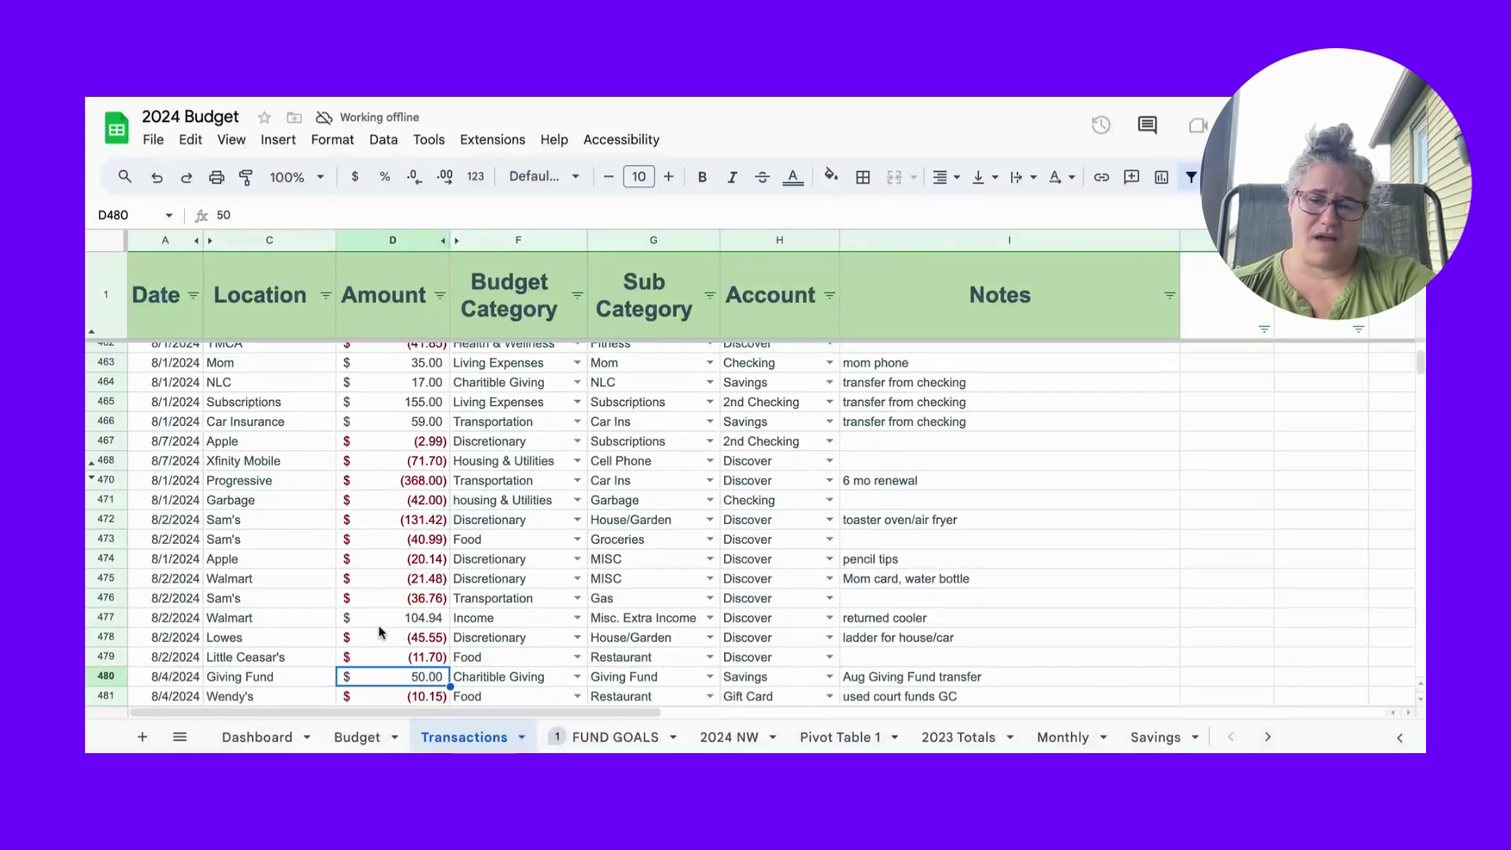
key(Up)
key(Up)
key(Up)
key(Down)
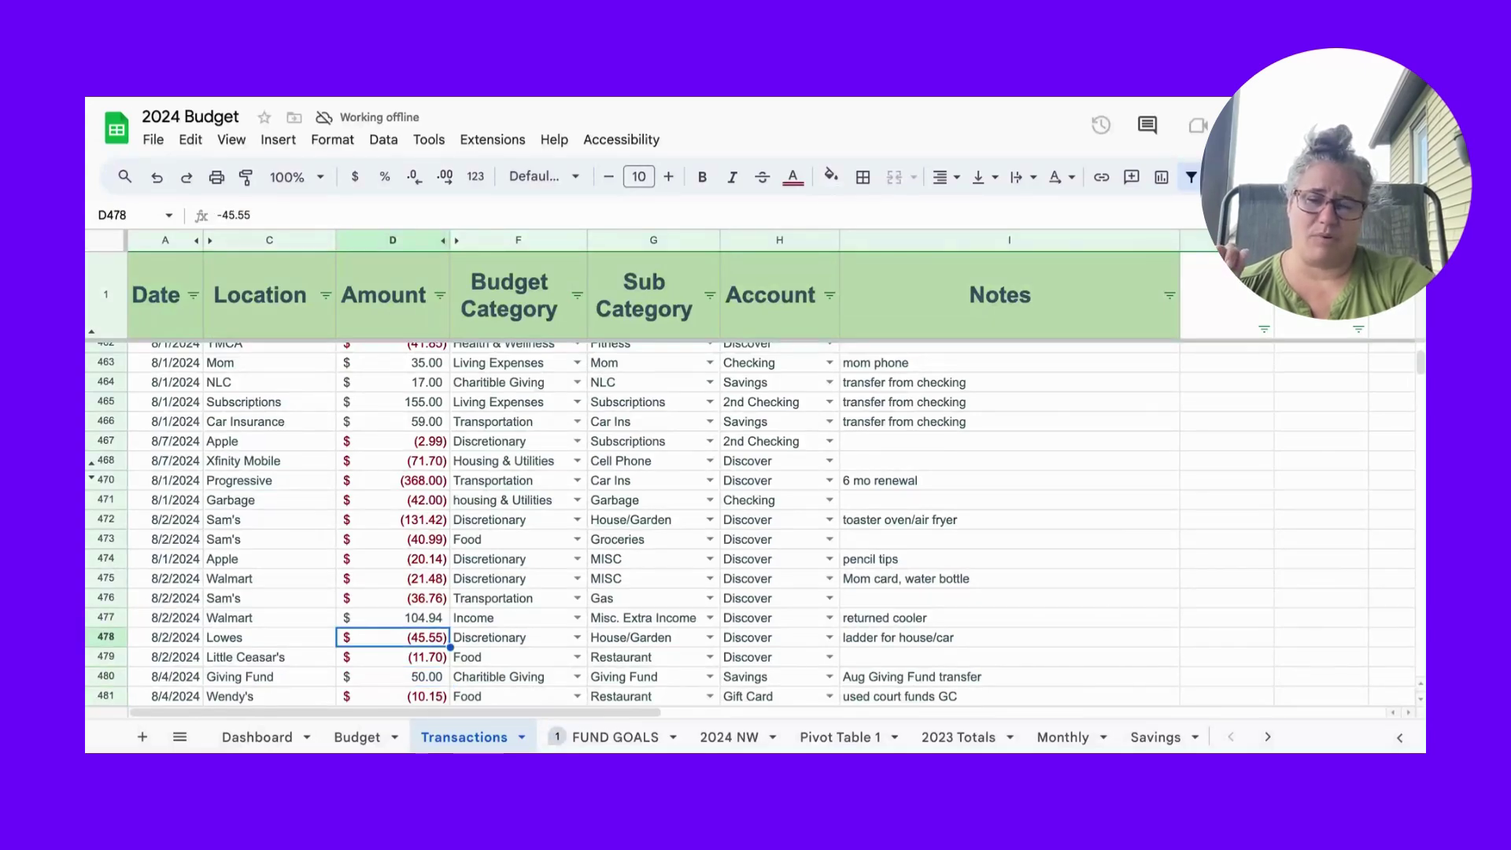
click(393, 676)
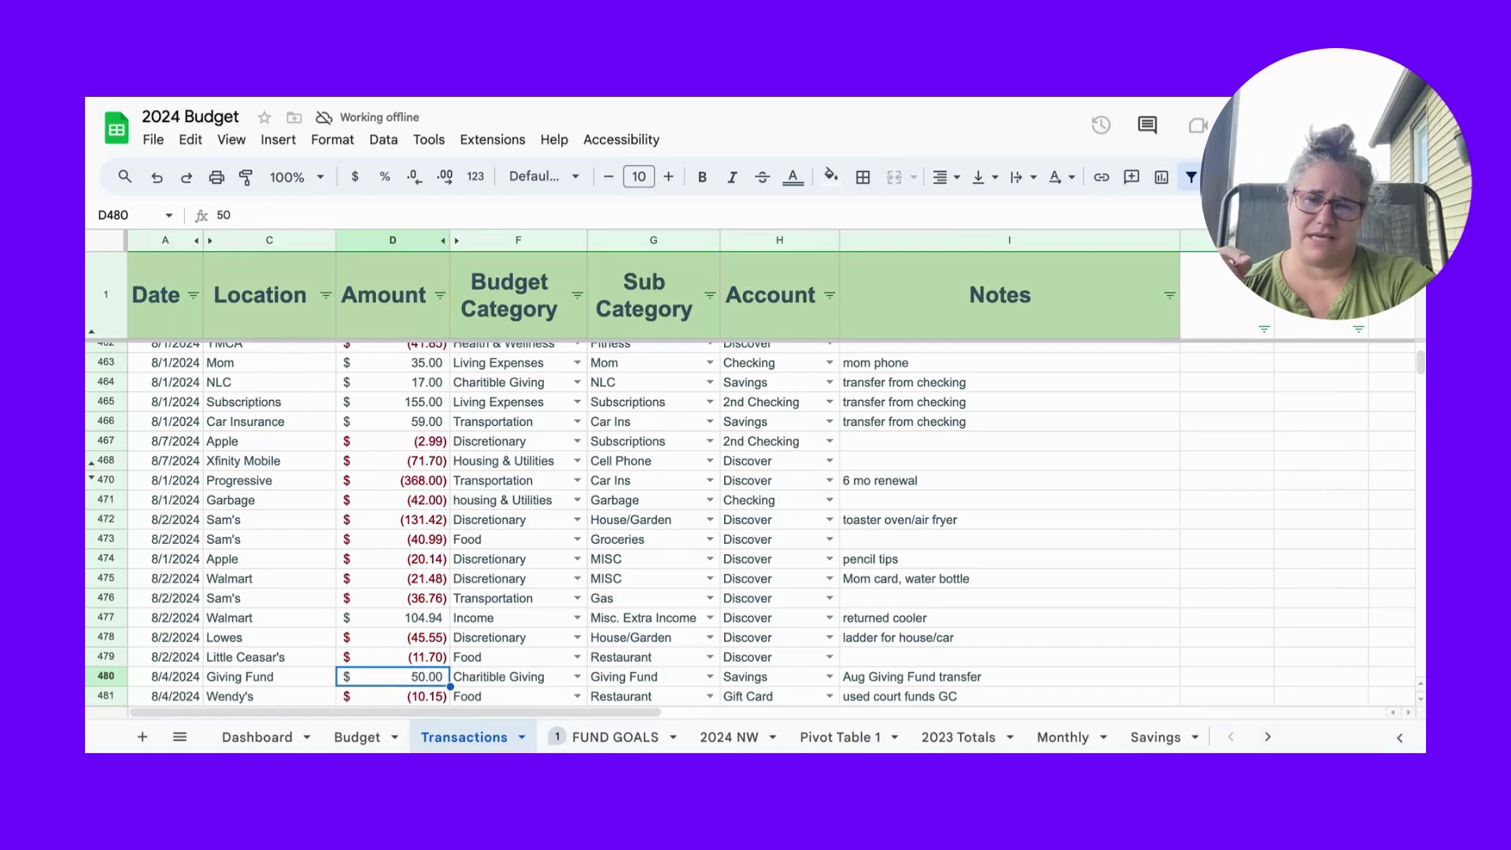
Check the Wendy's gift card (10.15) amount, then move down to the Giant grocery row.
click(393, 696)
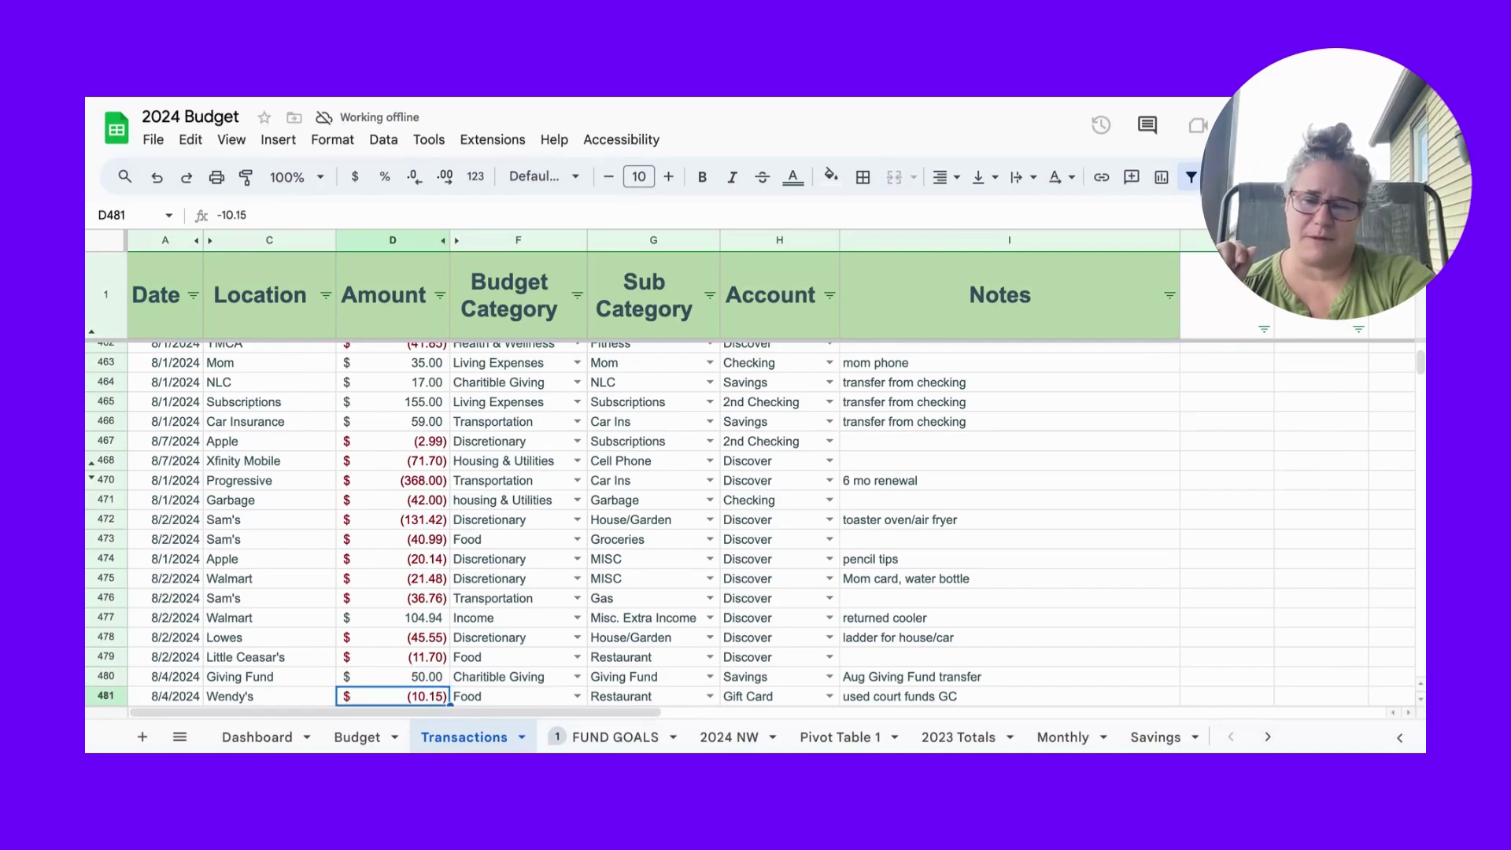
click(393, 676)
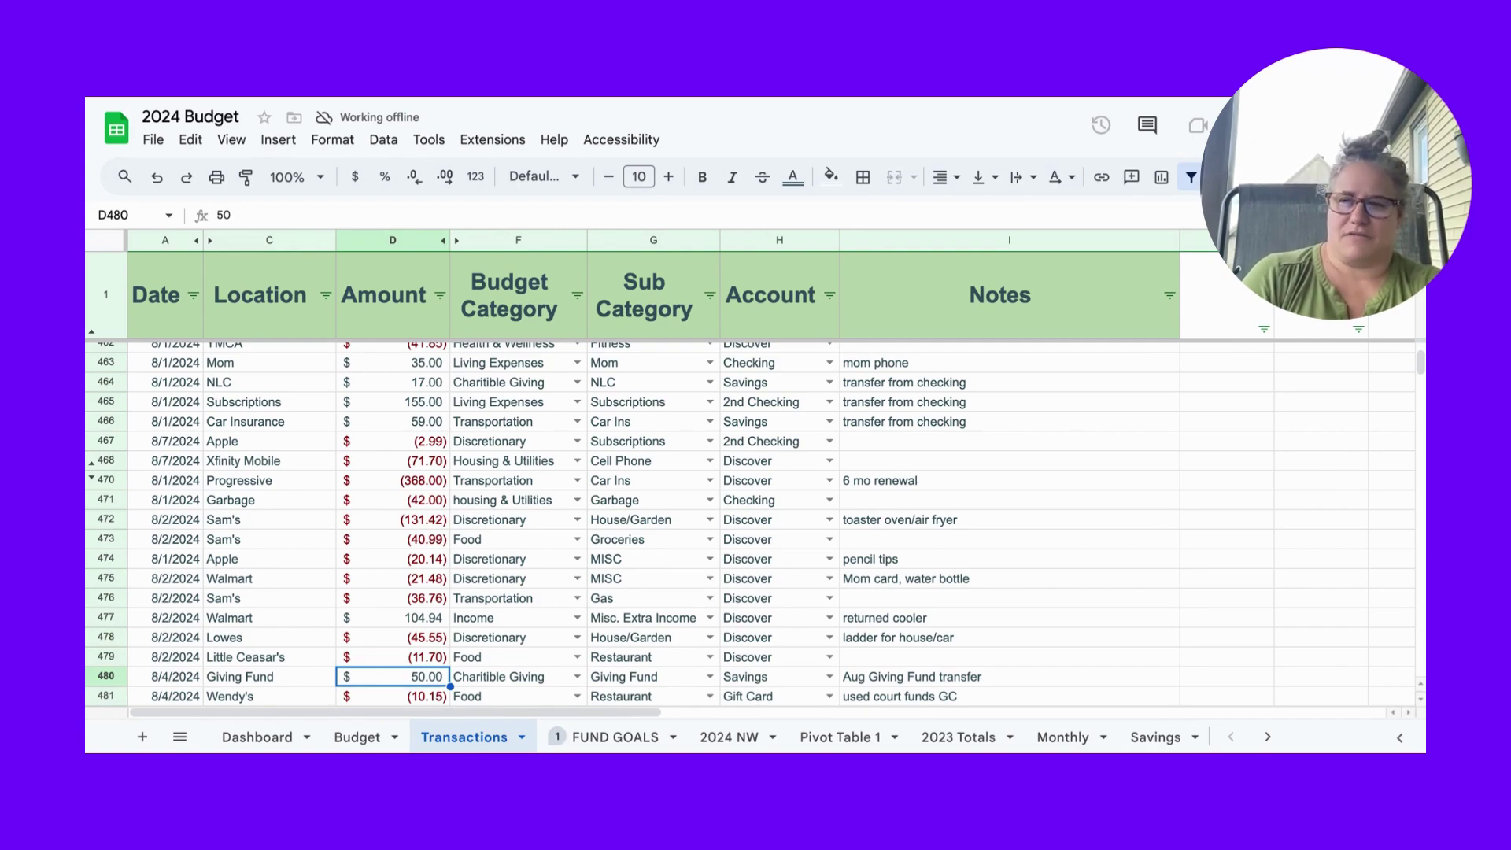
click(392, 695)
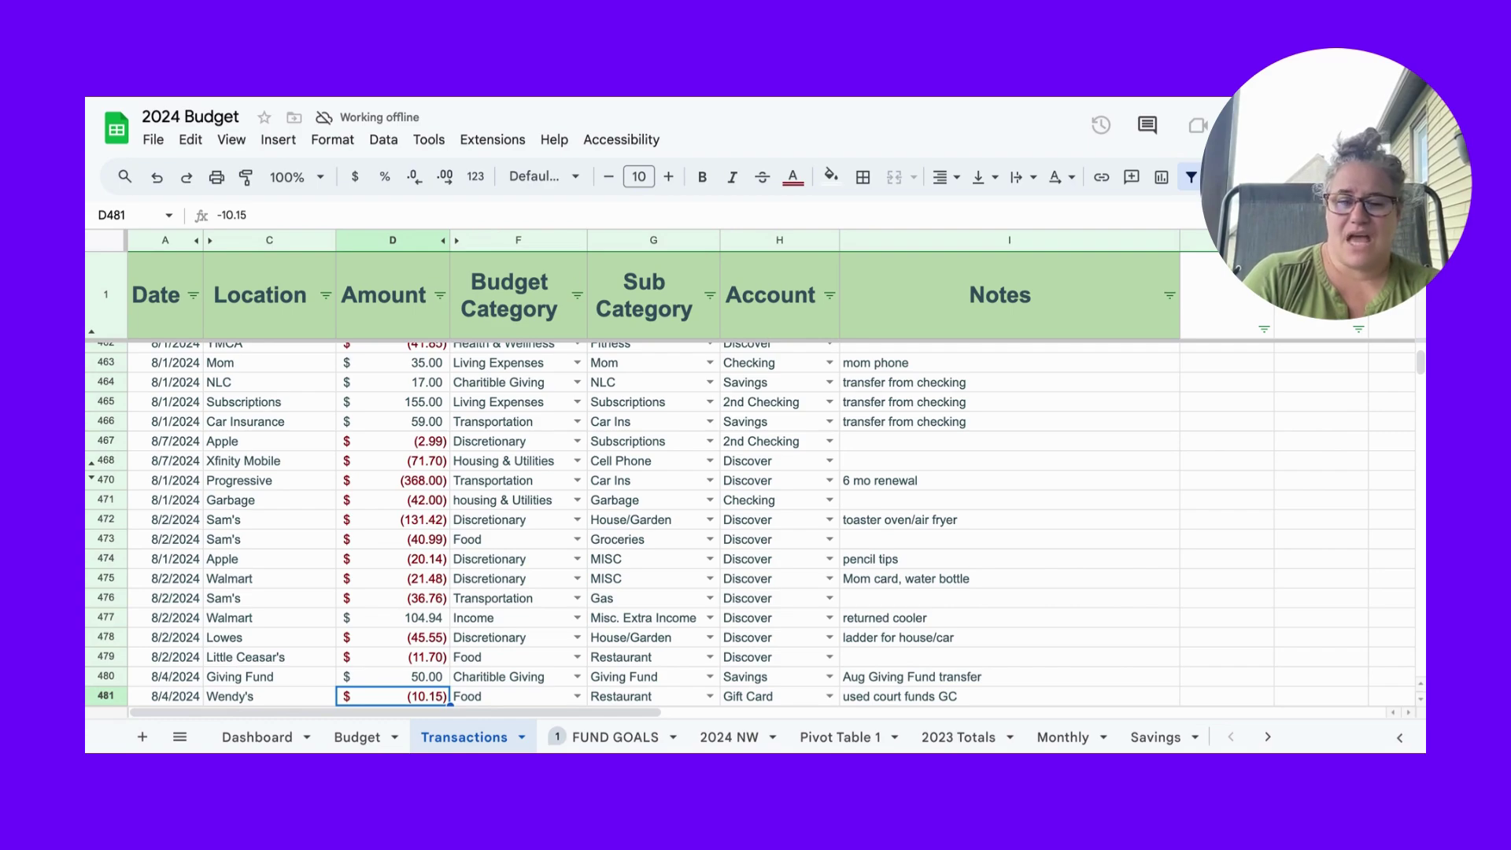
key(Down)
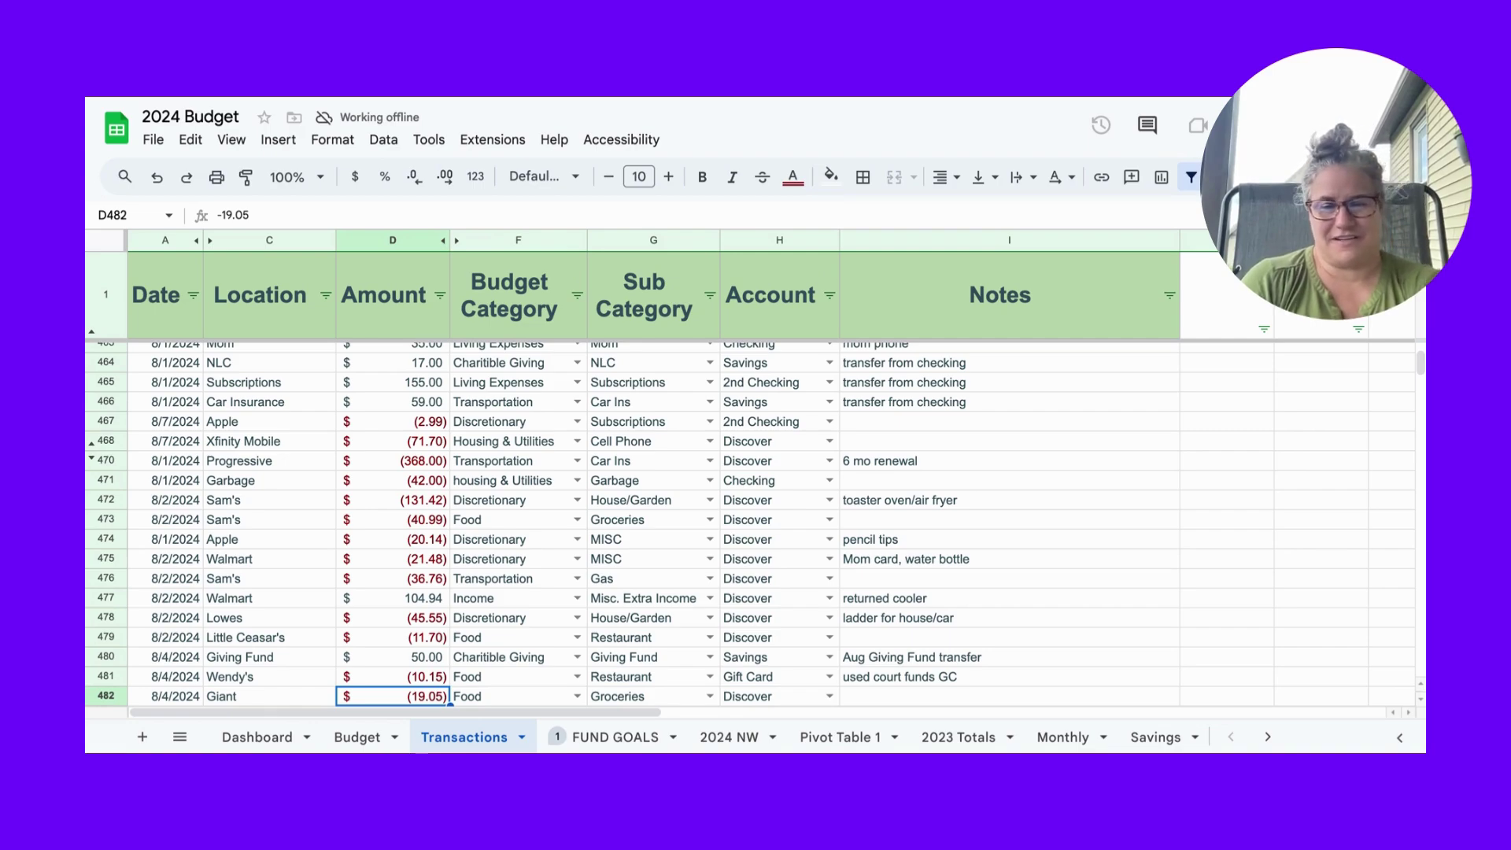
Compare Court Funds 10.15 with the Wendy's (10.15) amount it offsets.
key(Down)
key(Down)
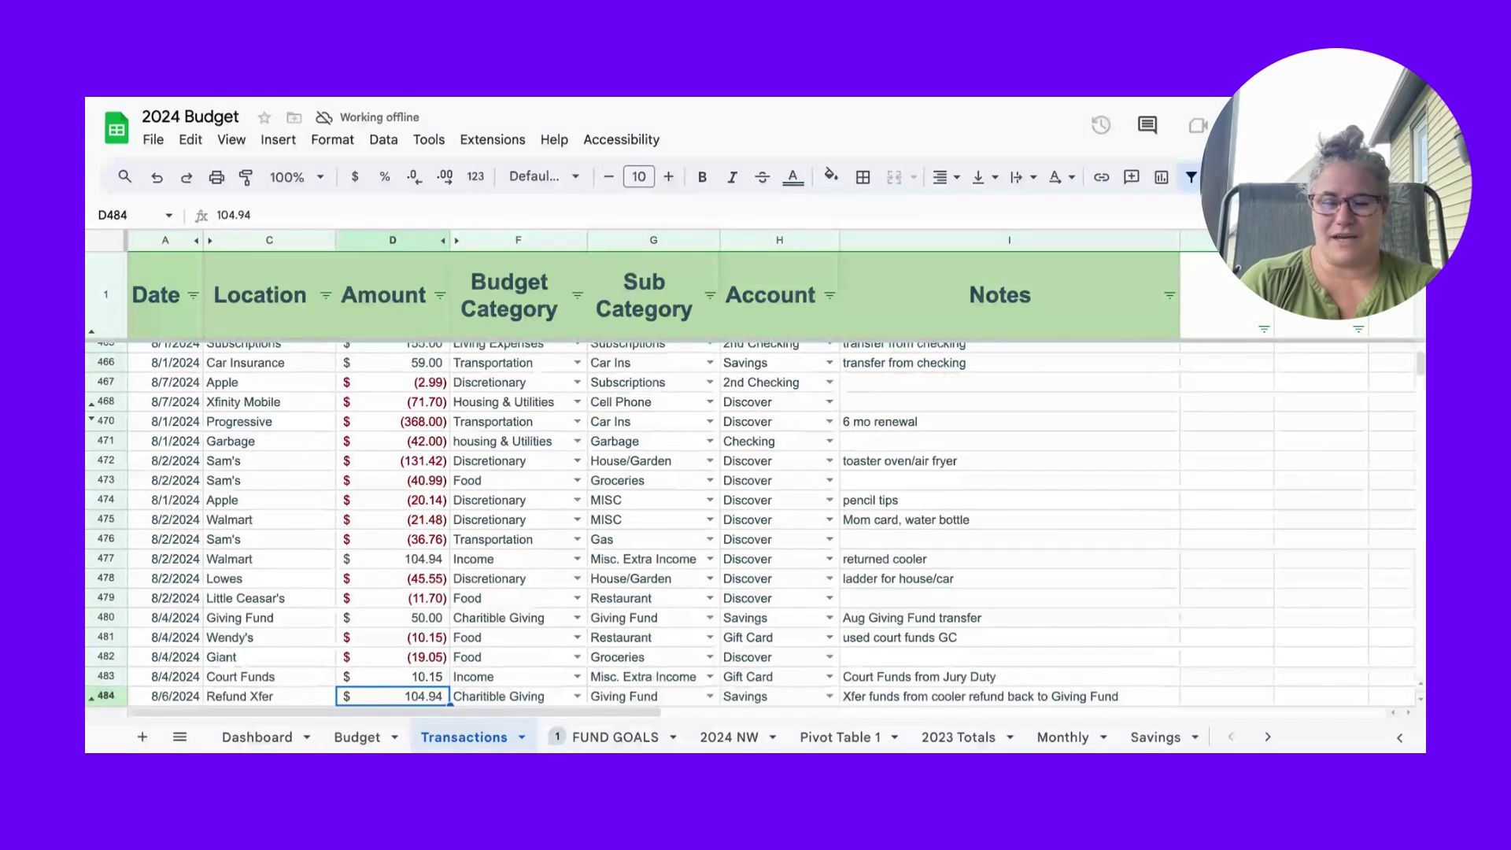
key(Up)
click(392, 636)
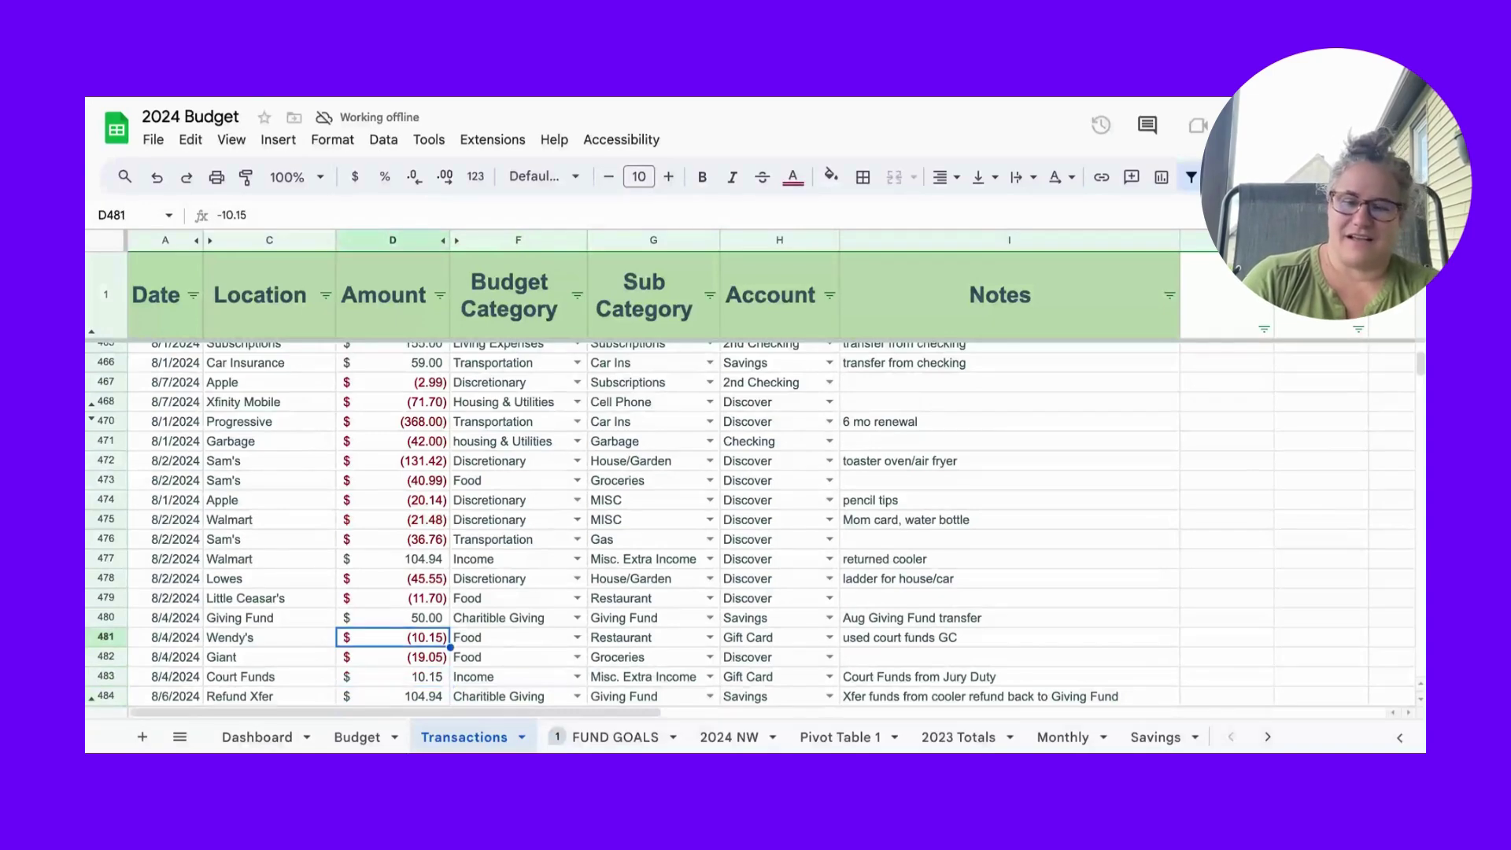
click(392, 676)
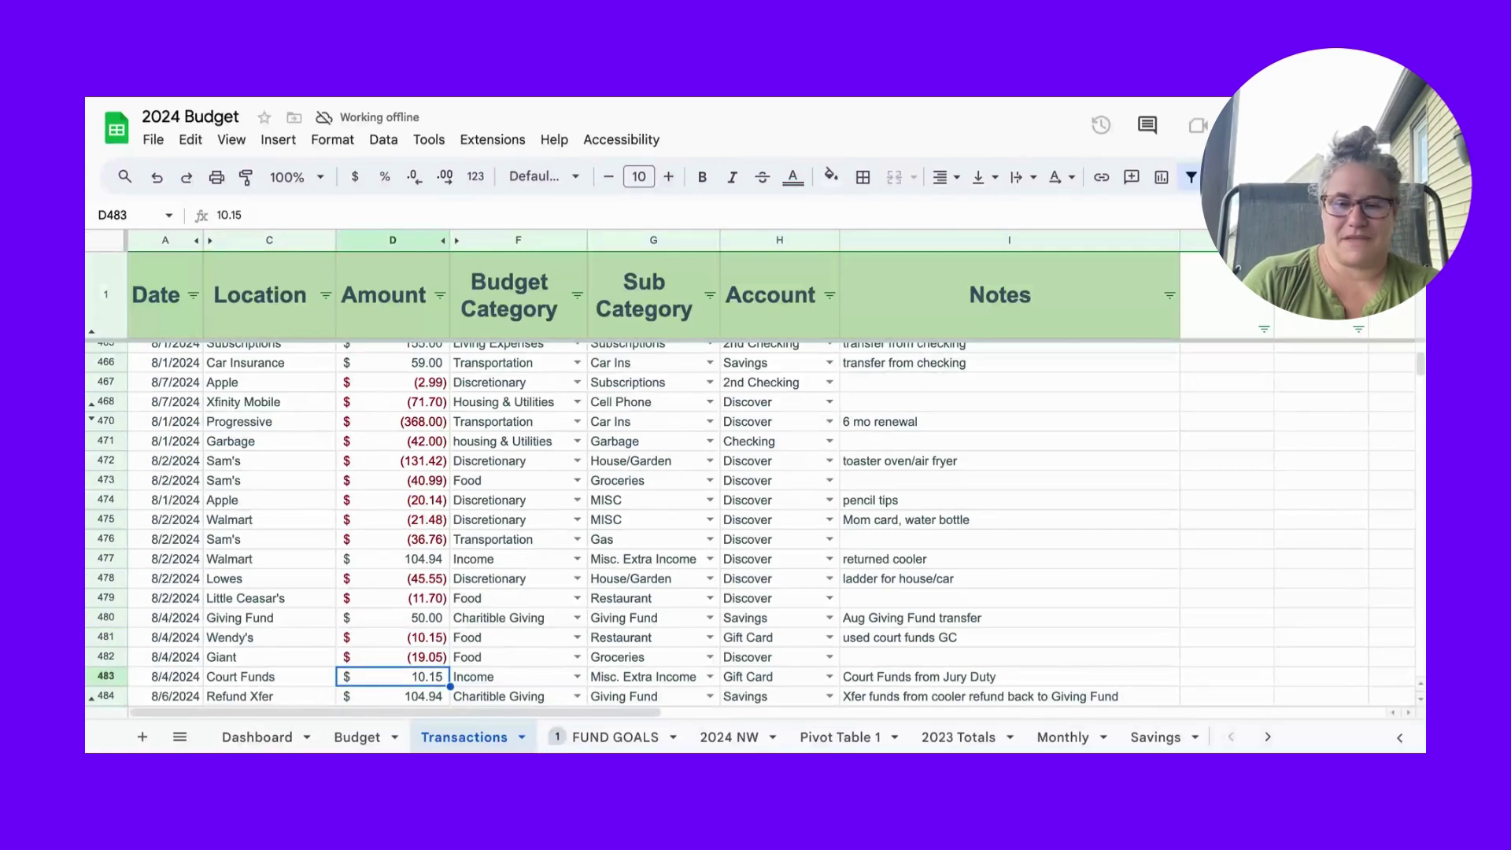
click(392, 637)
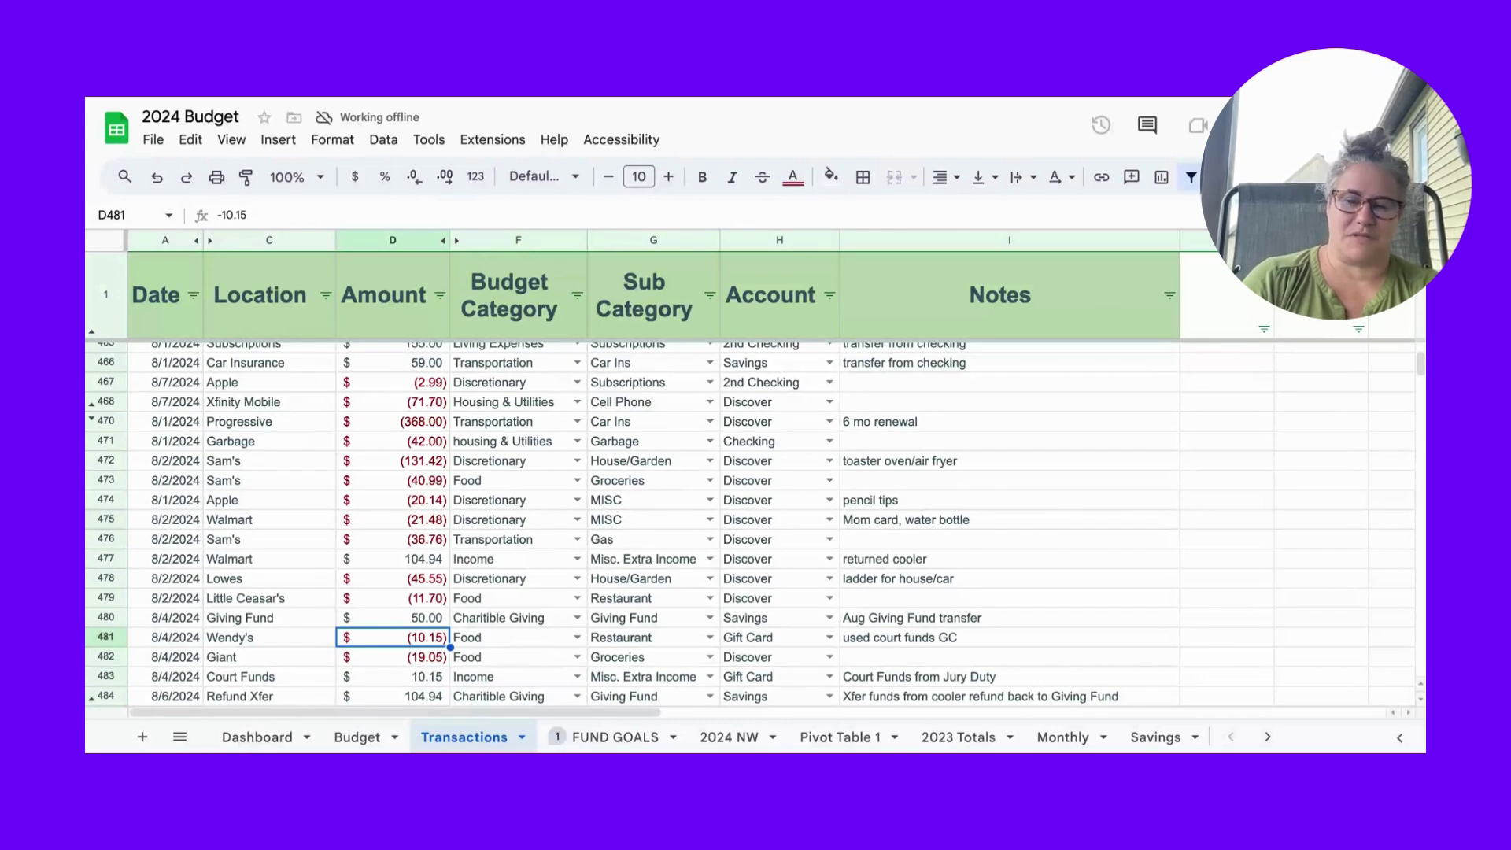
Recheck Giant (19.05), Court Funds 10.15 and the Refund Xfer 104.94 matching the returned cooler.
click(392, 656)
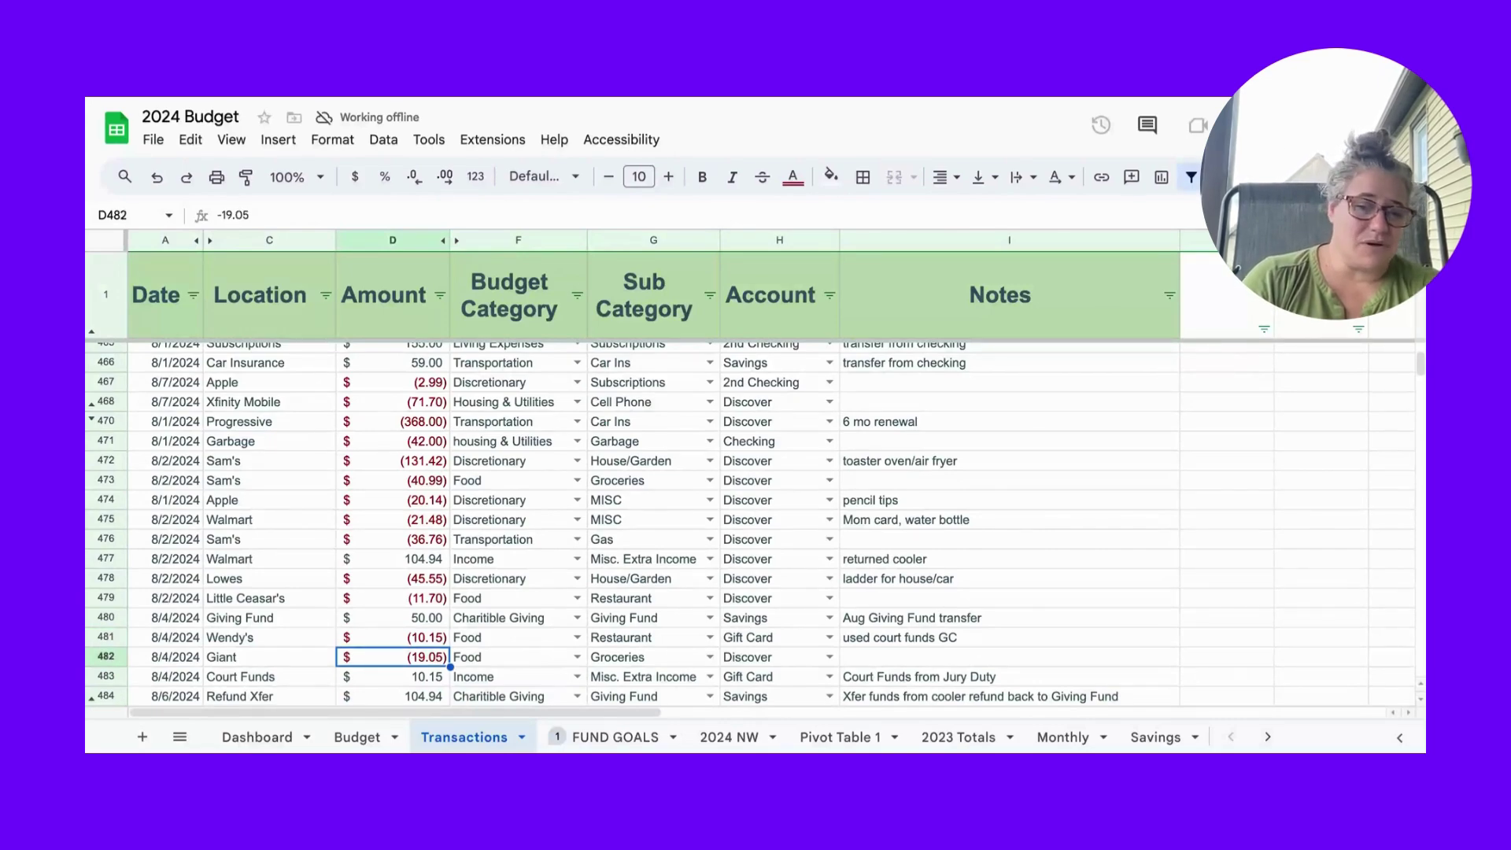
click(392, 676)
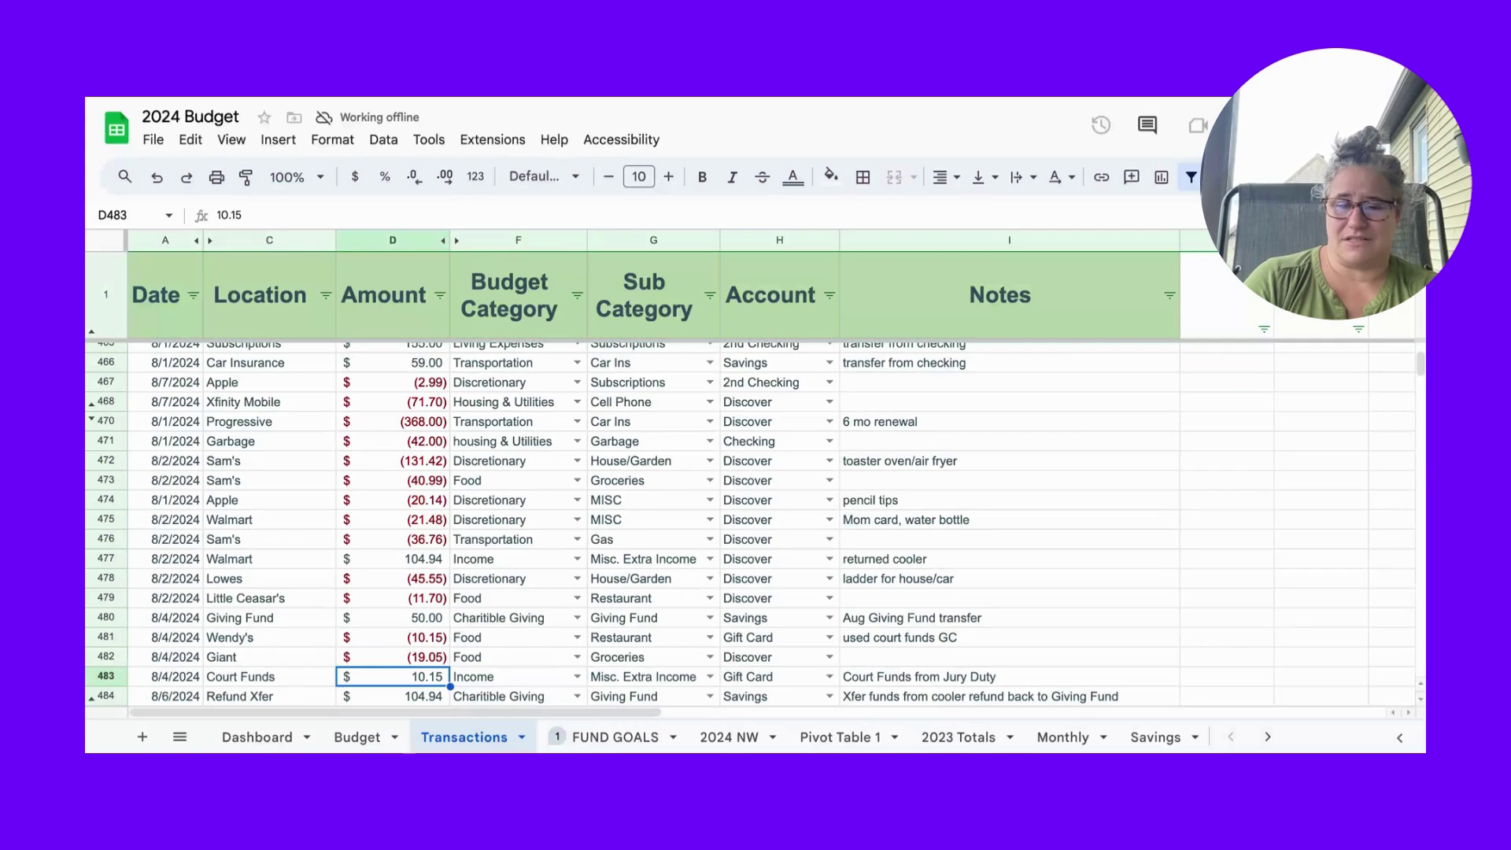
click(392, 695)
click(392, 657)
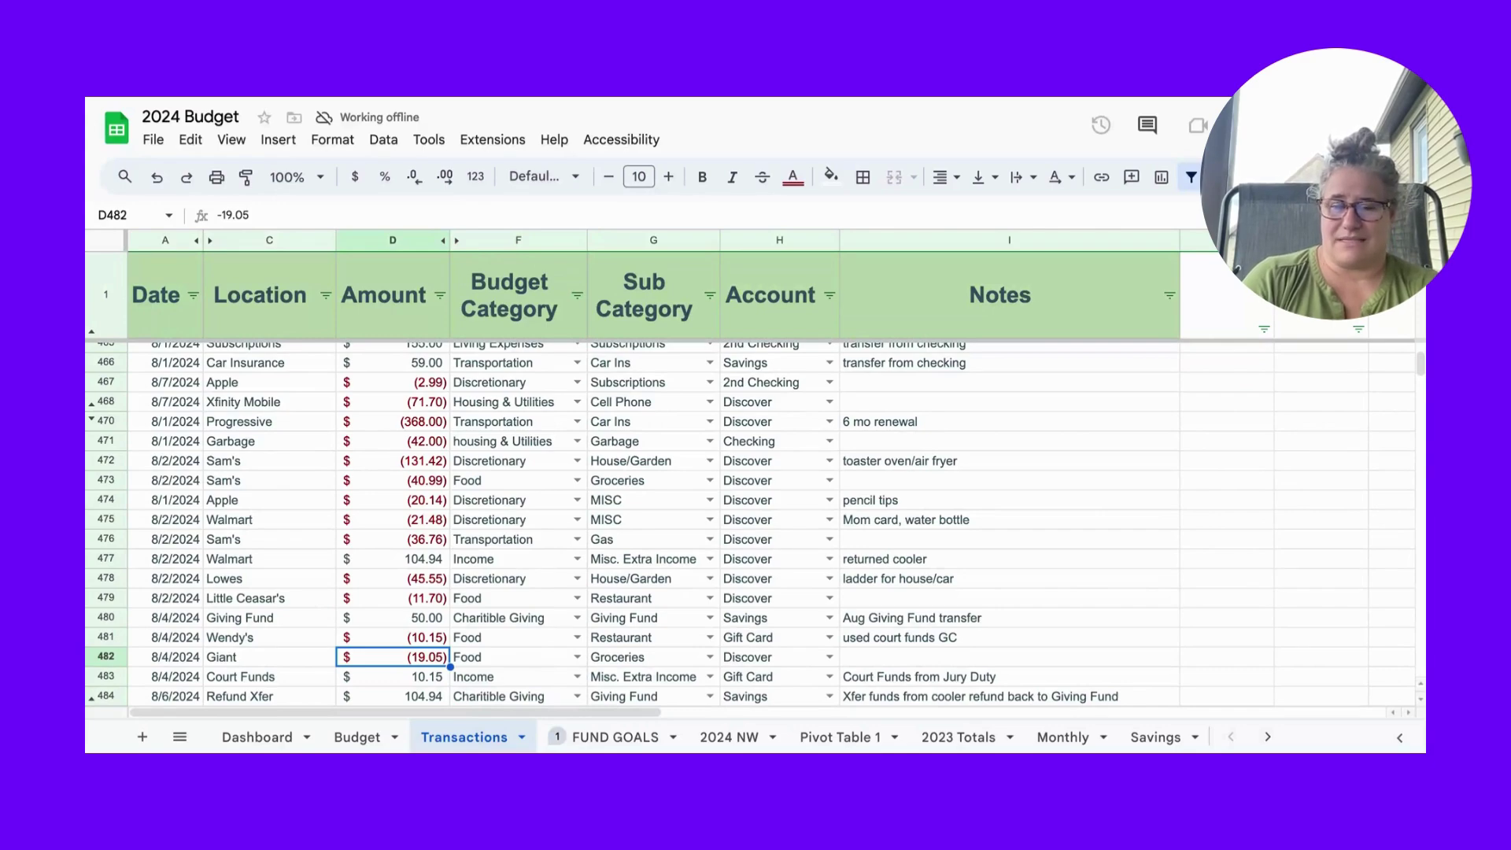
click(392, 676)
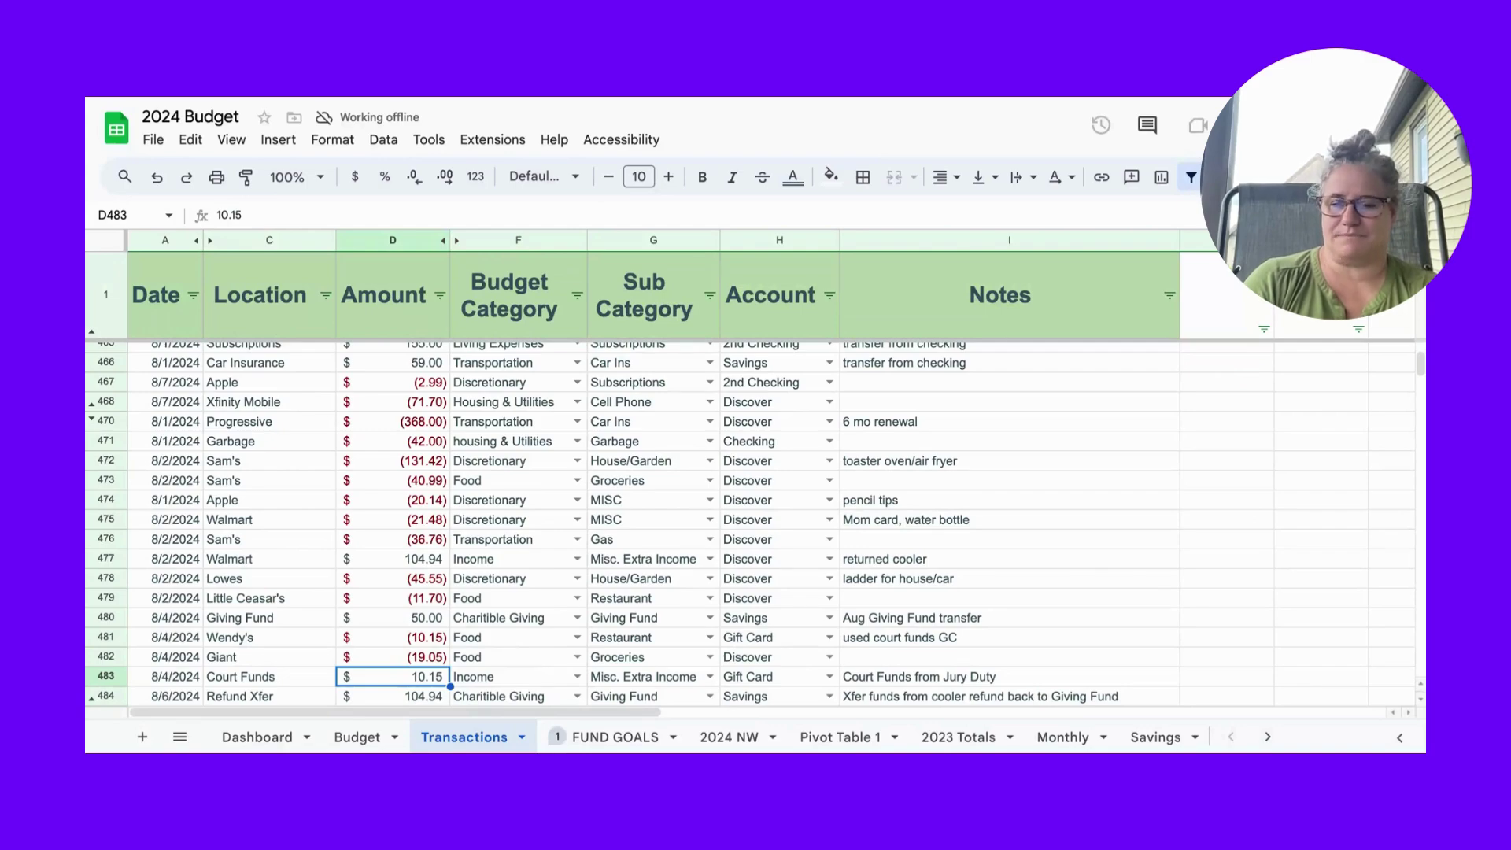
click(392, 695)
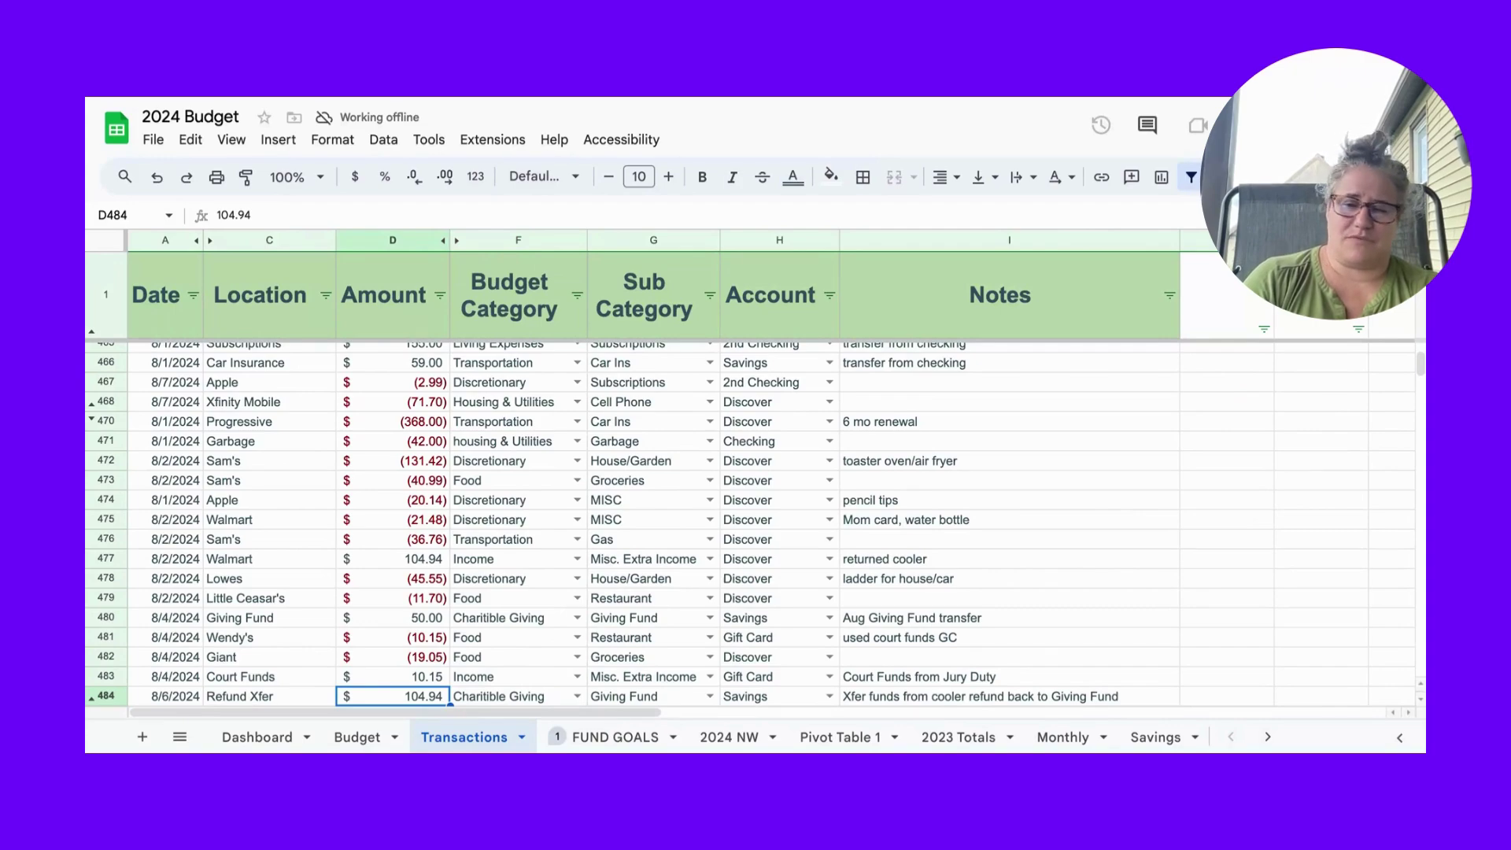
Move past the Refund Xfer down to the empty rows D486 and D487.
key(Down)
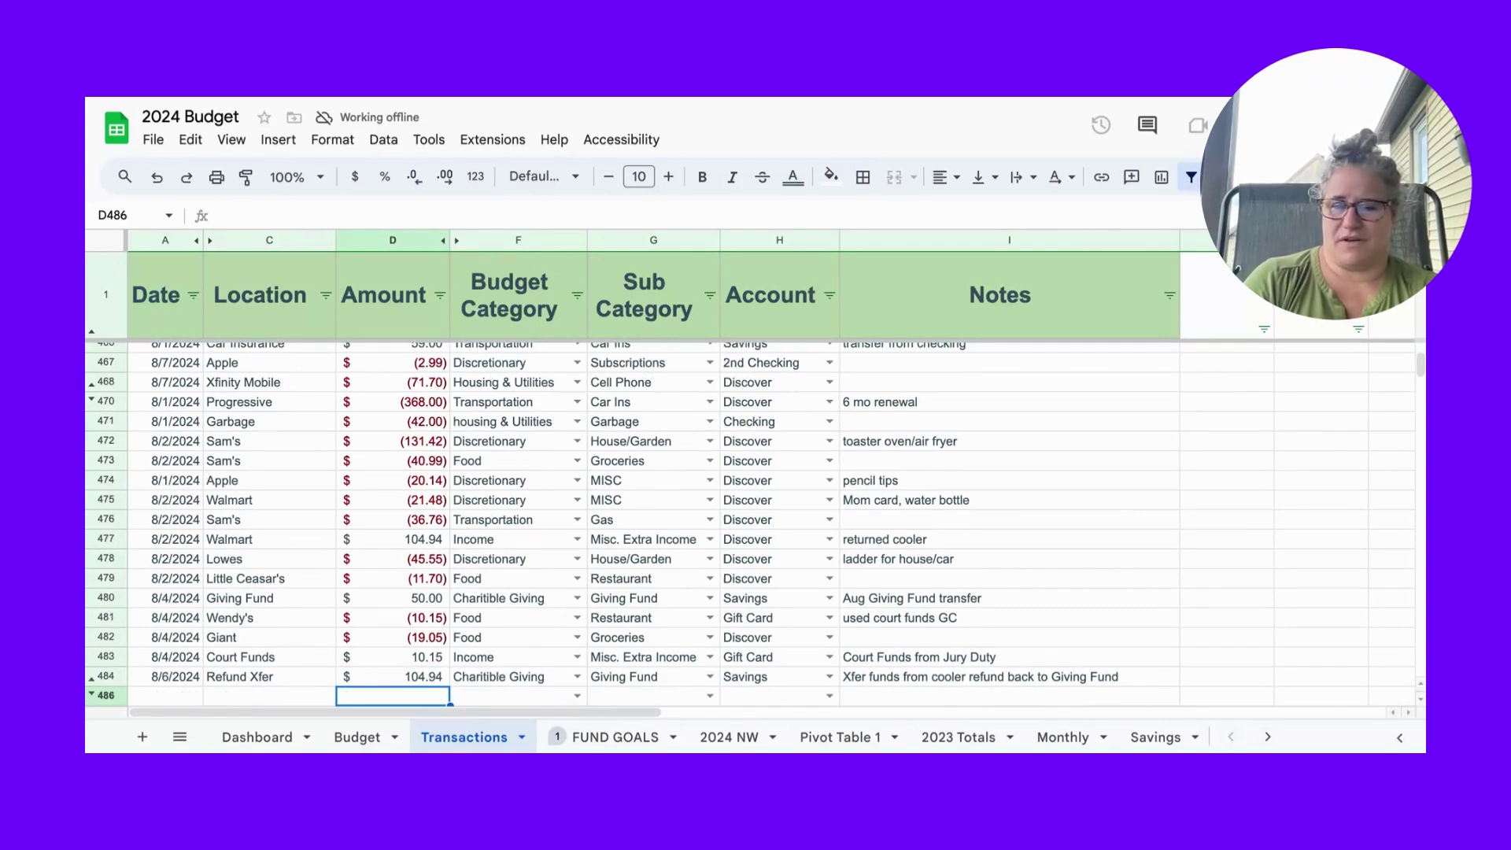
key(Down)
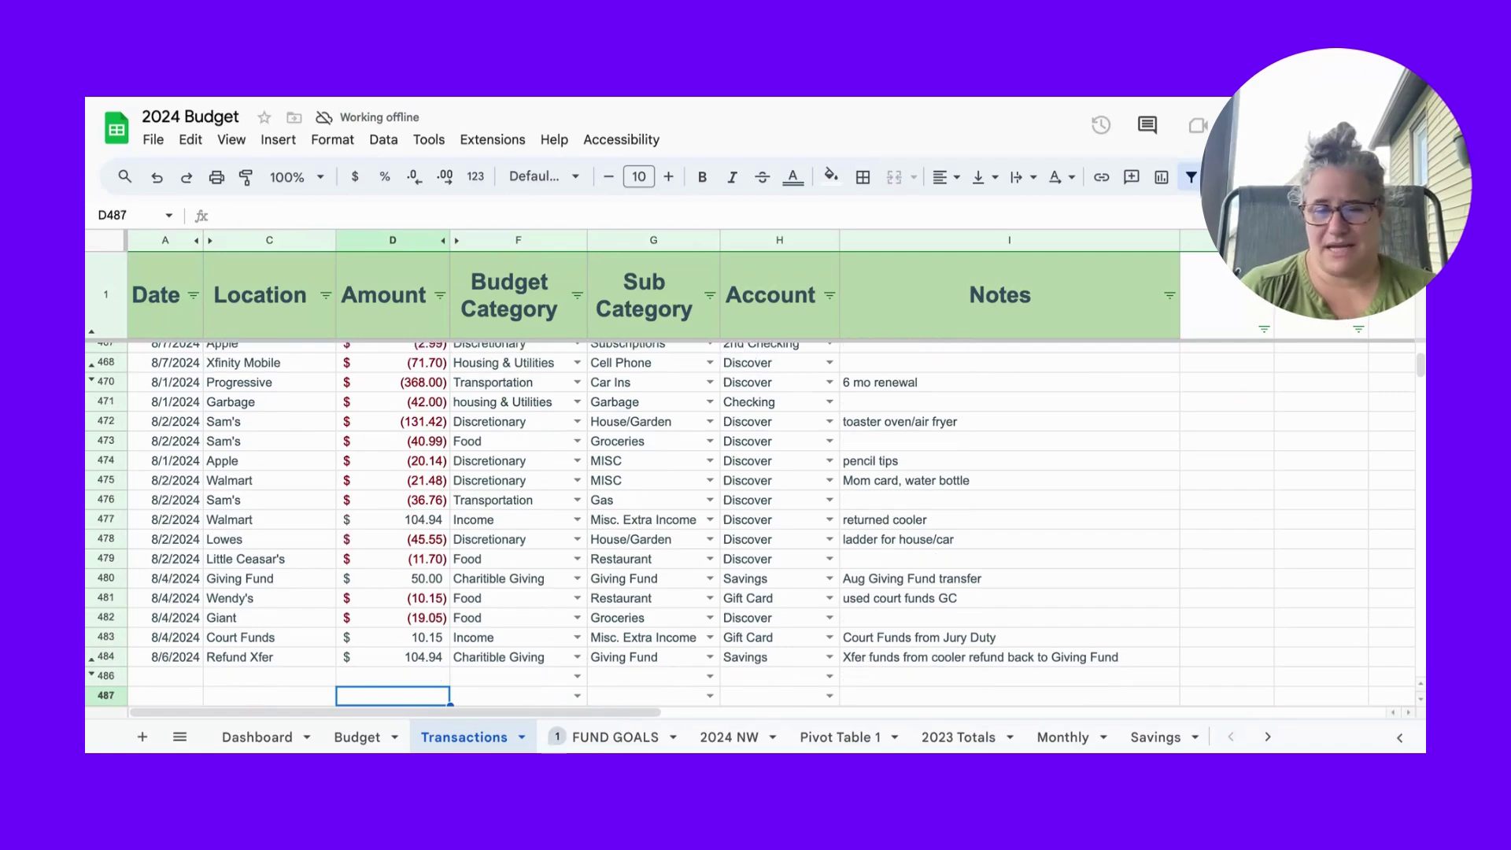